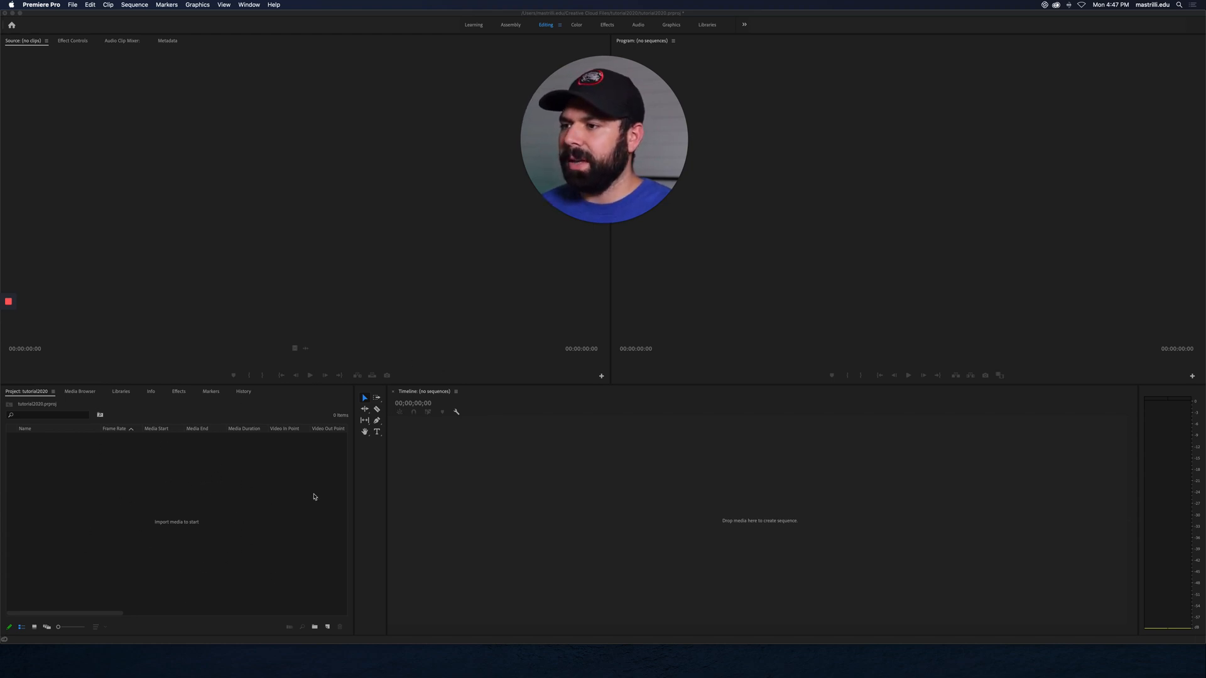
# Import MVI_0007.MP4, MVI_0008.MP4 and MVI_0009.MP4 from the tutorial2020 folder in Finder into the Premiere Pro project.
pyautogui.hotkey('ctrl', 'Up')
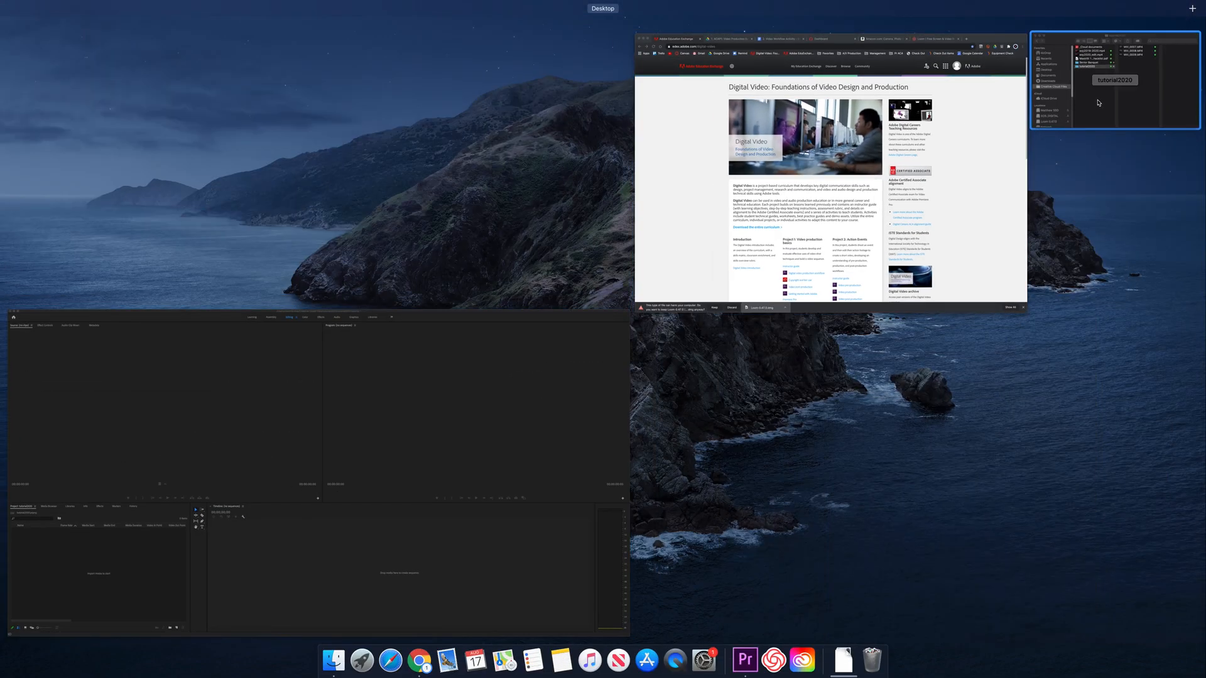
pyautogui.click(1099, 103)
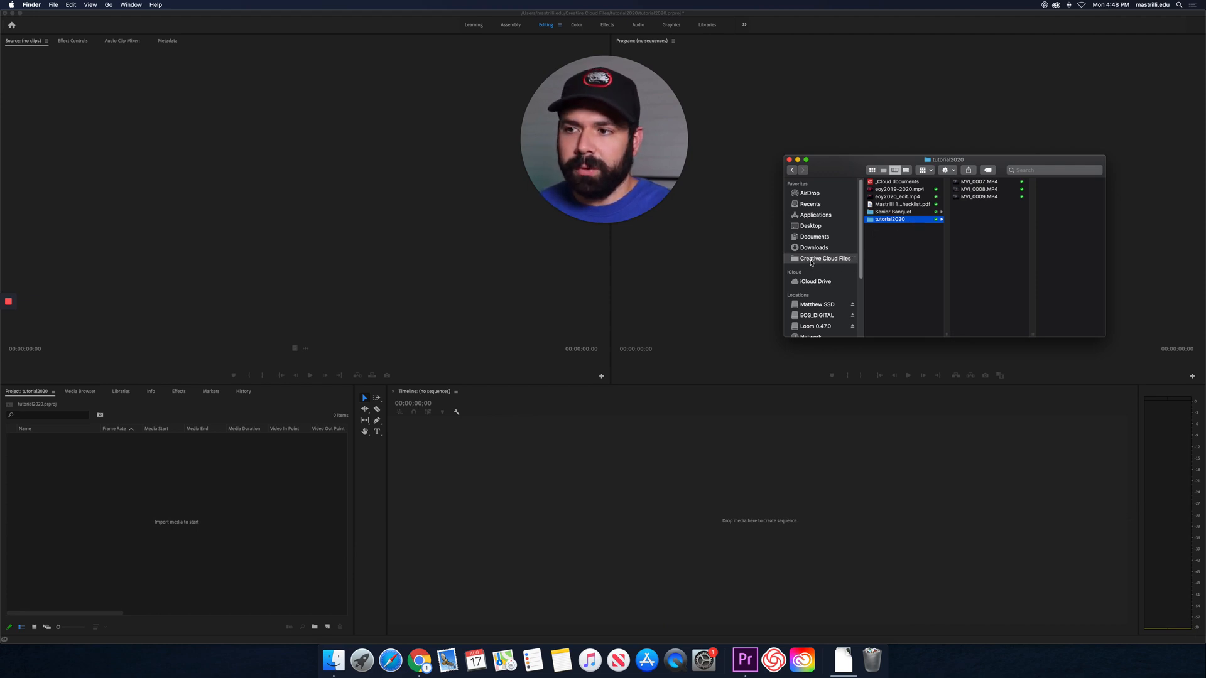
pyautogui.click(1044, 5)
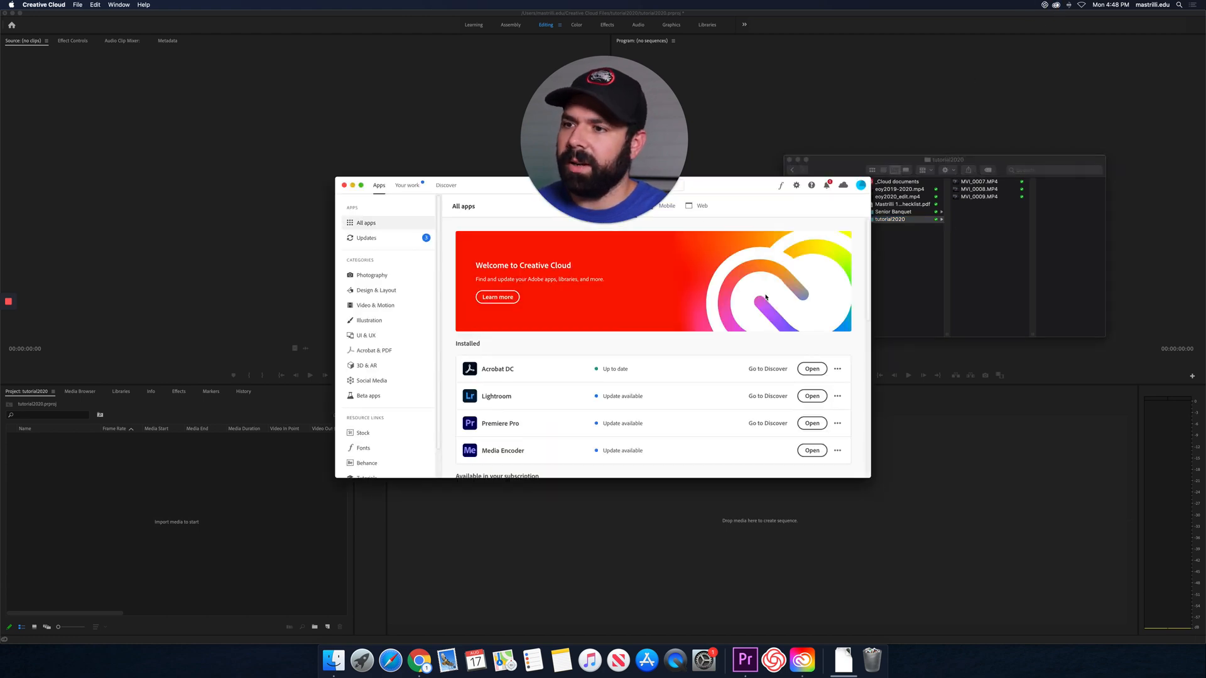
pyautogui.click(345, 185)
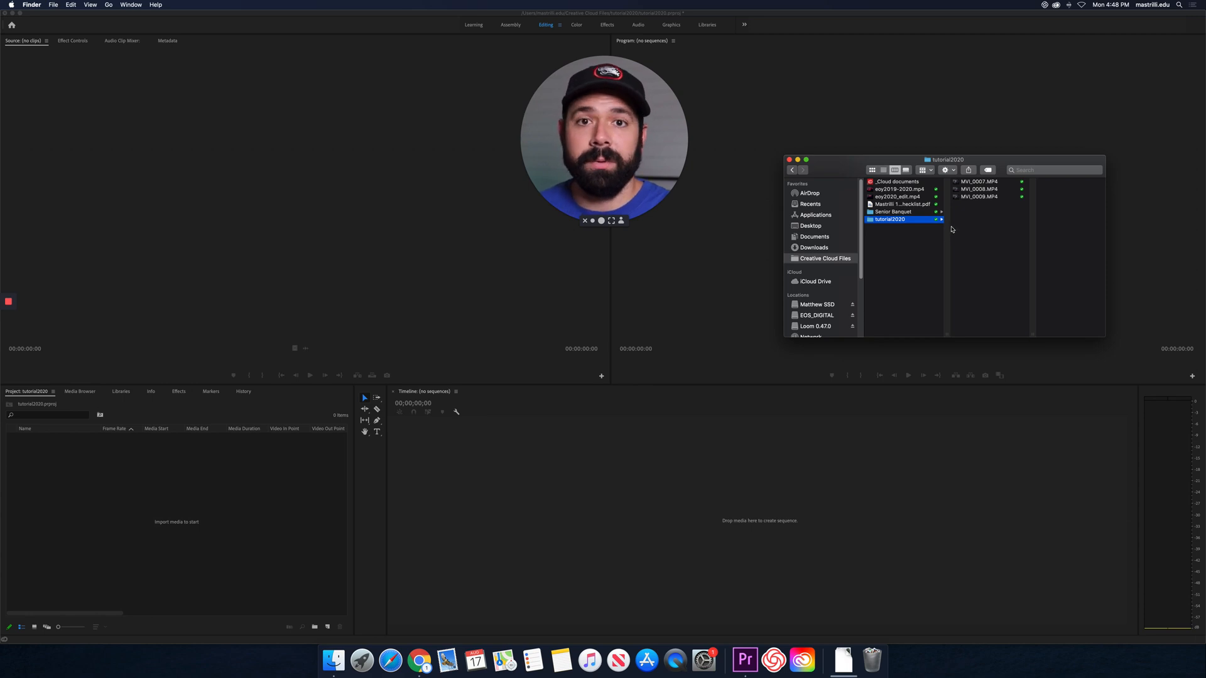
pyautogui.moveTo(973, 211); pyautogui.dragTo(182, 495)
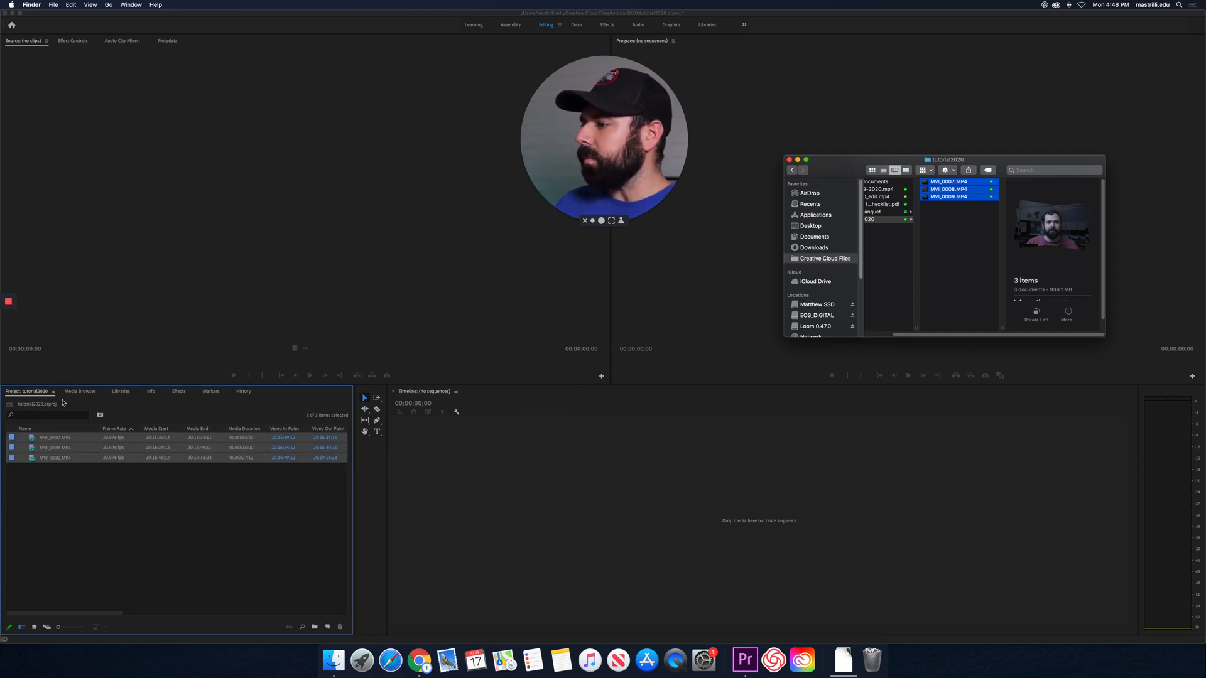
pyautogui.click(155, 512)
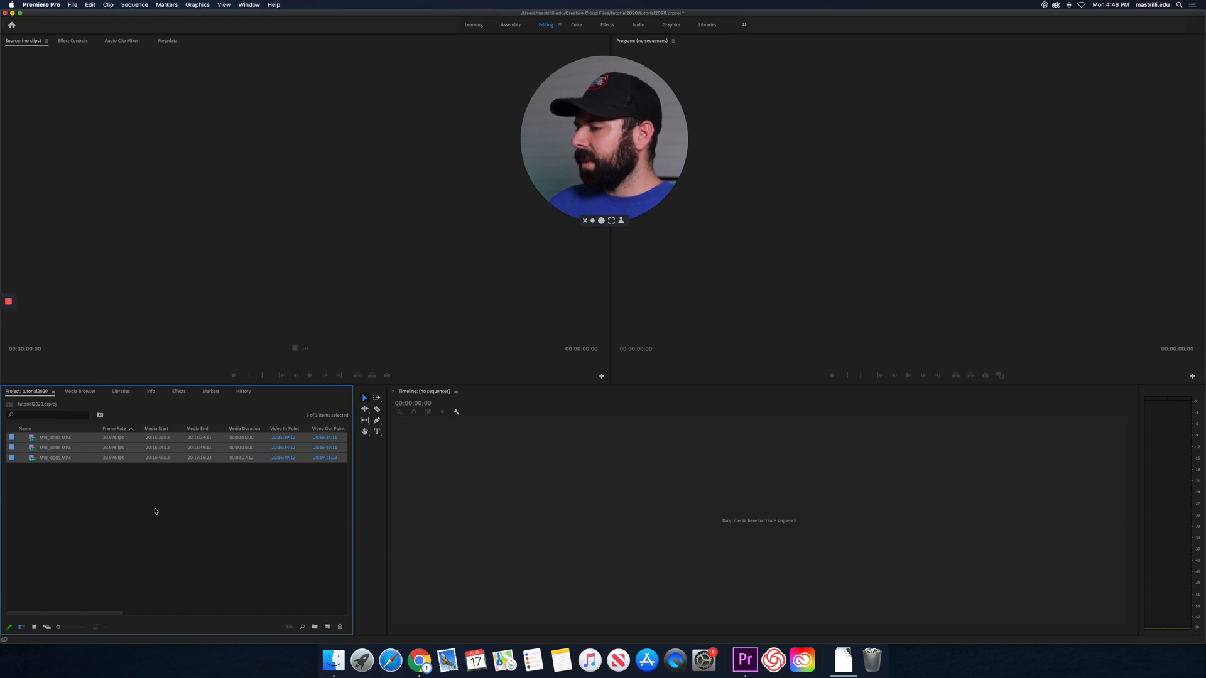
# Open MVI_0007.MP4 in the Source Monitor and play its opening seconds.
pyautogui.click(204, 439)
pyautogui.doubleClick(202, 440)
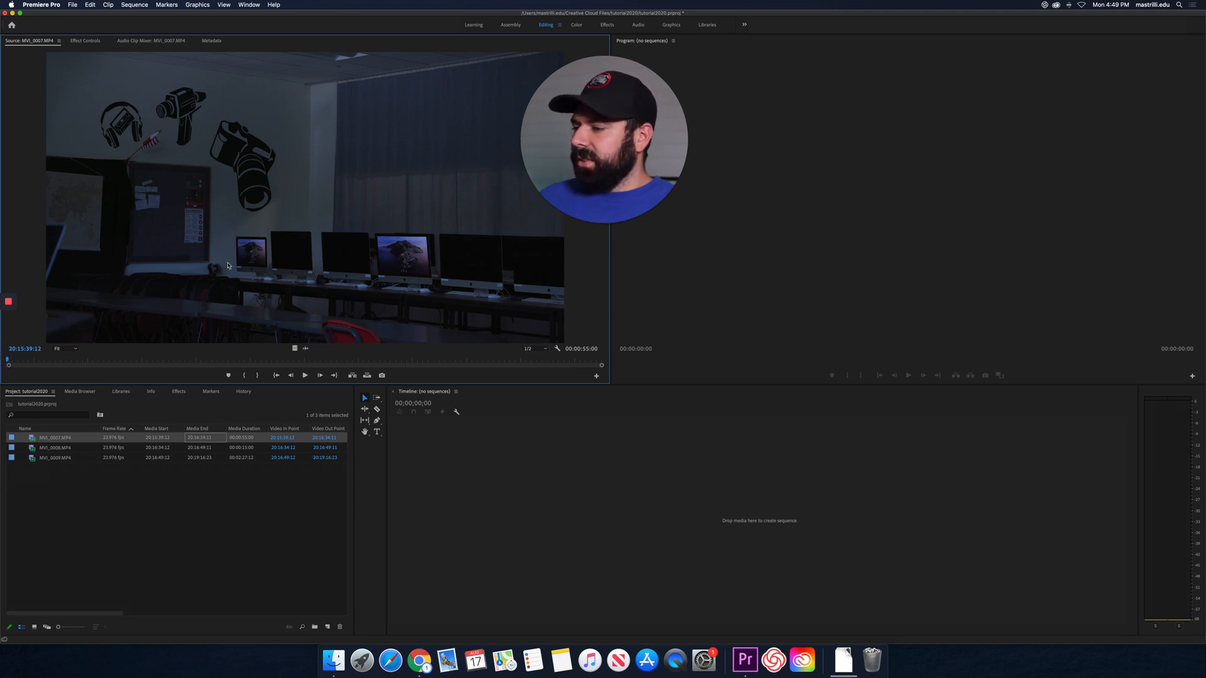
pyautogui.press('space')
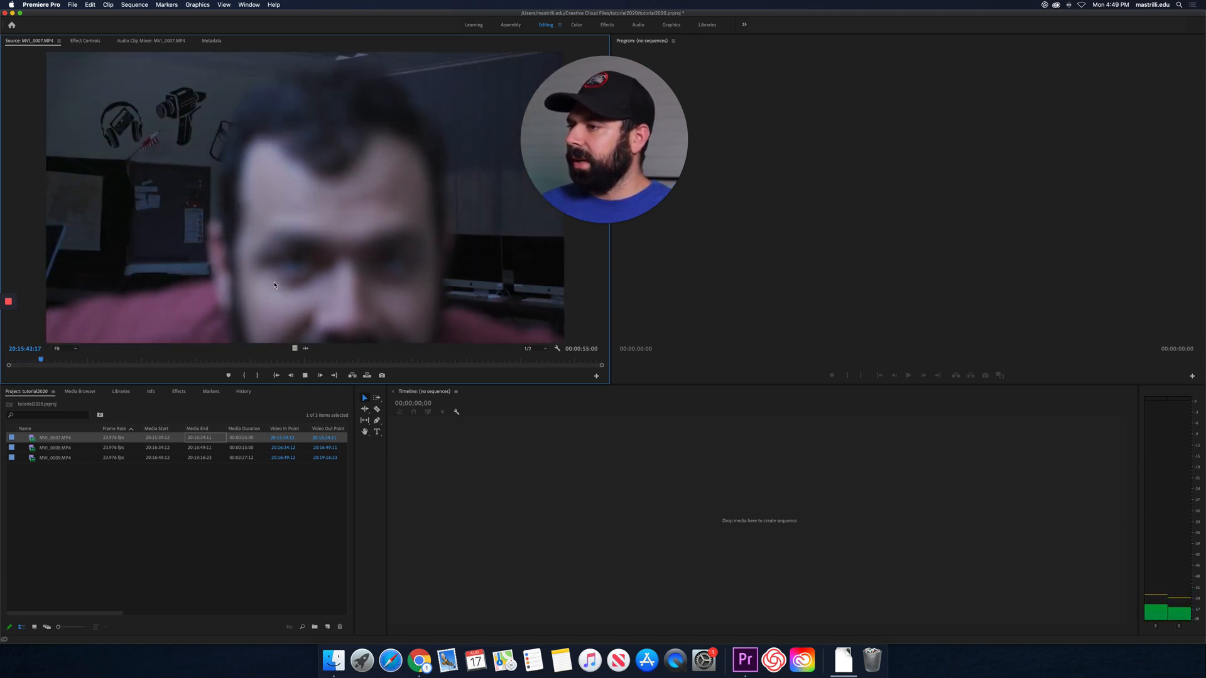
pyautogui.press('space')
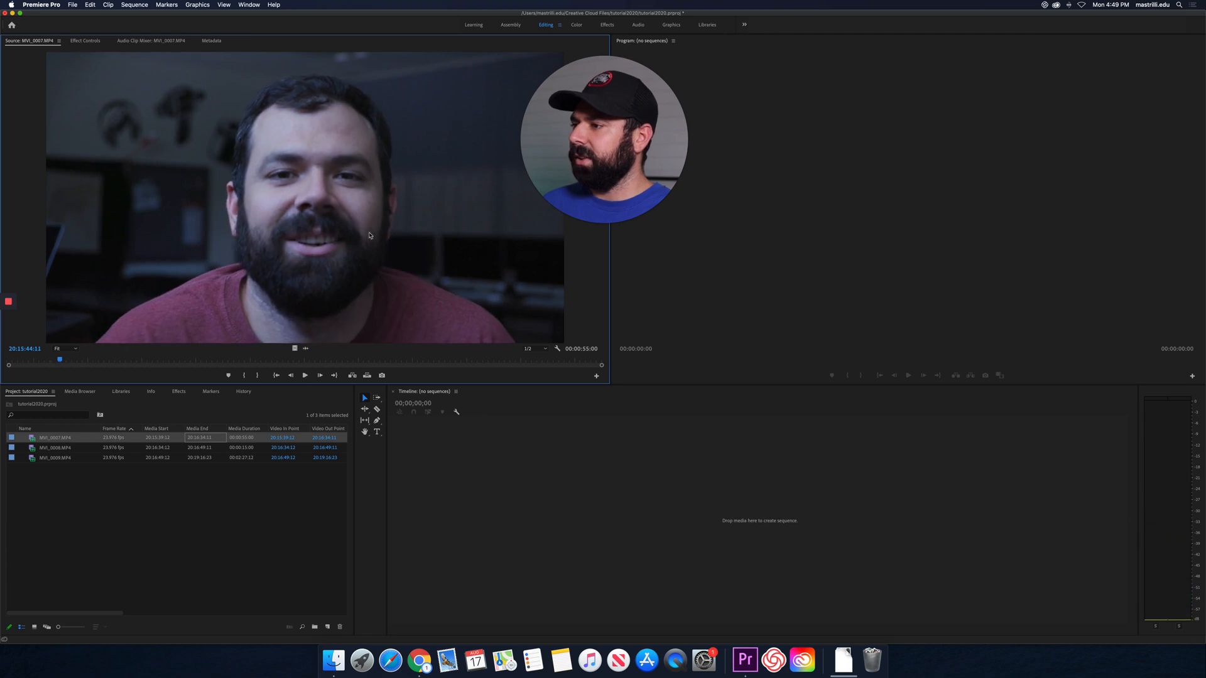
# Mark In at 20:15:43:08 and Out at 20:16:31:01 on the source clip MVI_0007.MP4.
pyautogui.moveTo(60, 362); pyautogui.dragTo(50, 367)
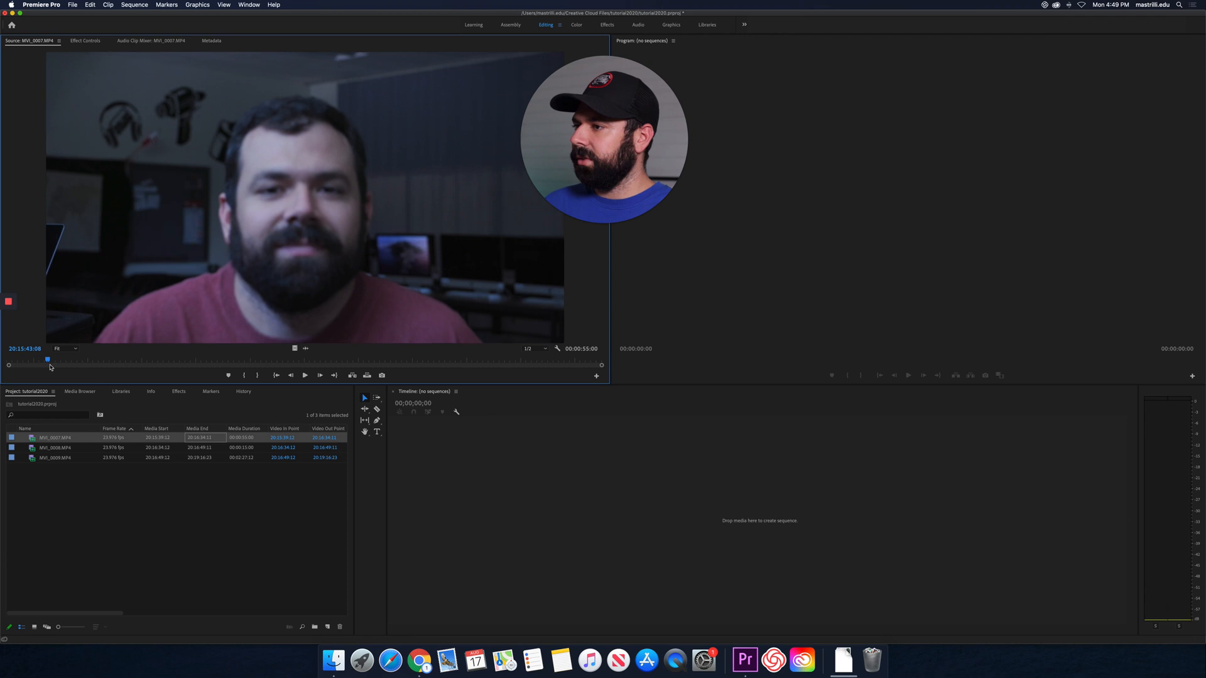
pyautogui.click(245, 377)
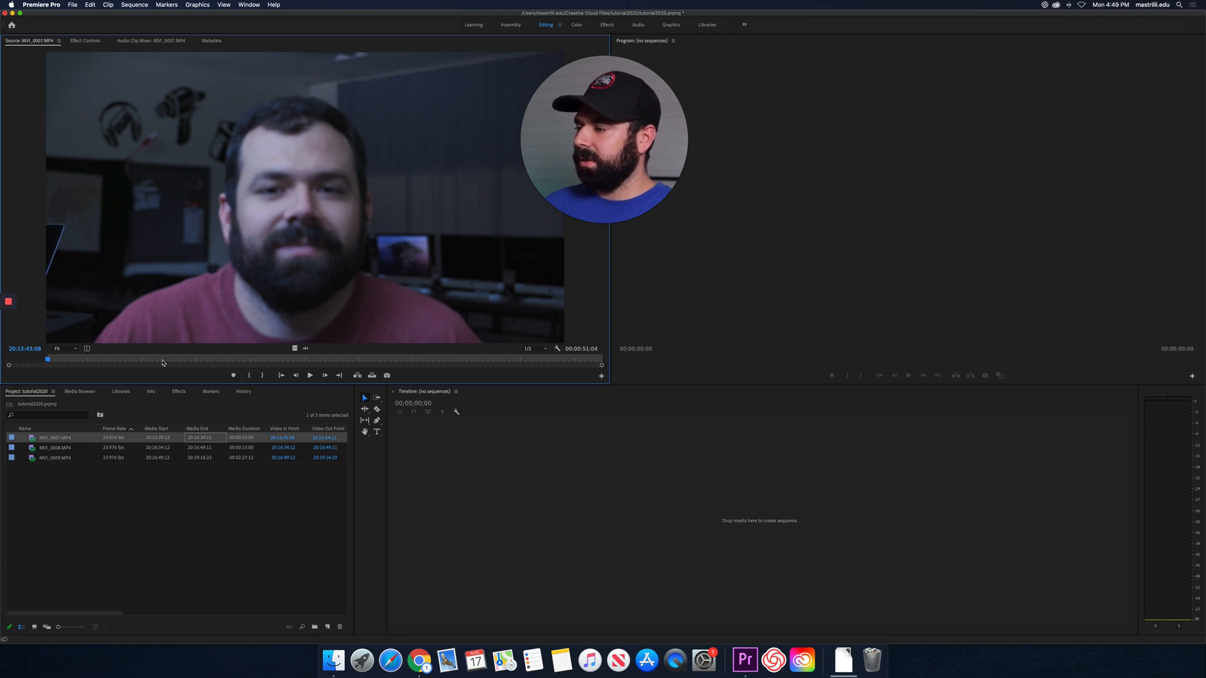
pyautogui.moveTo(49, 360); pyautogui.dragTo(564, 349)
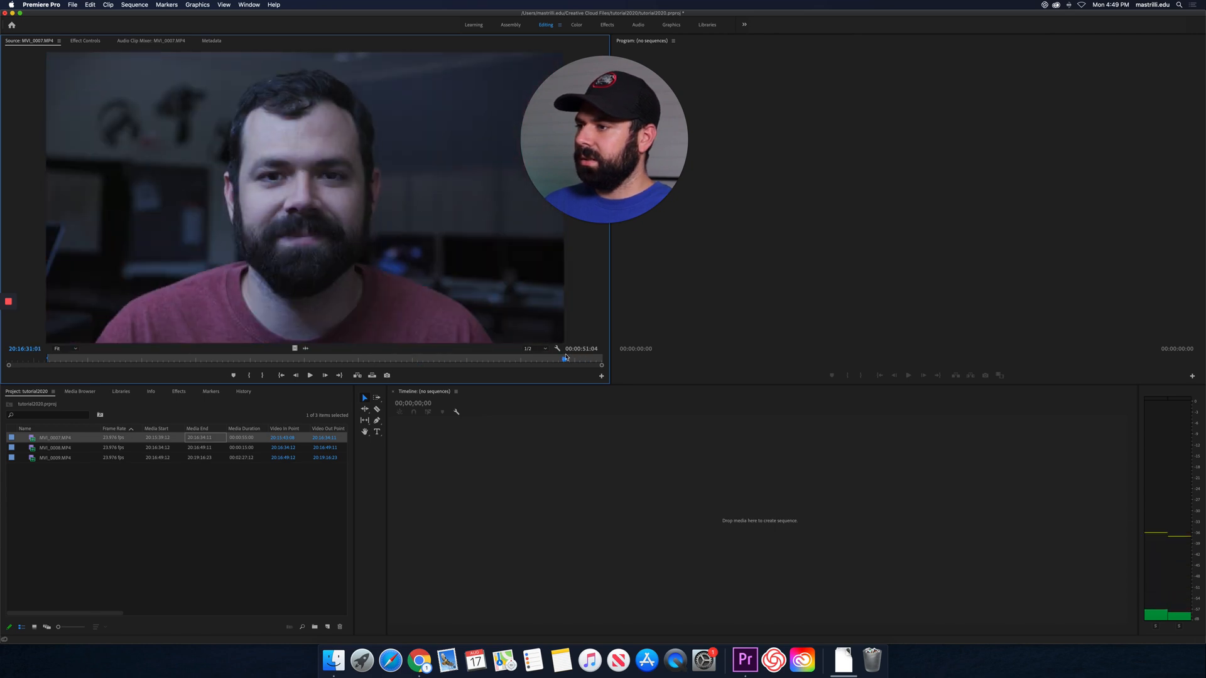
pyautogui.click(262, 375)
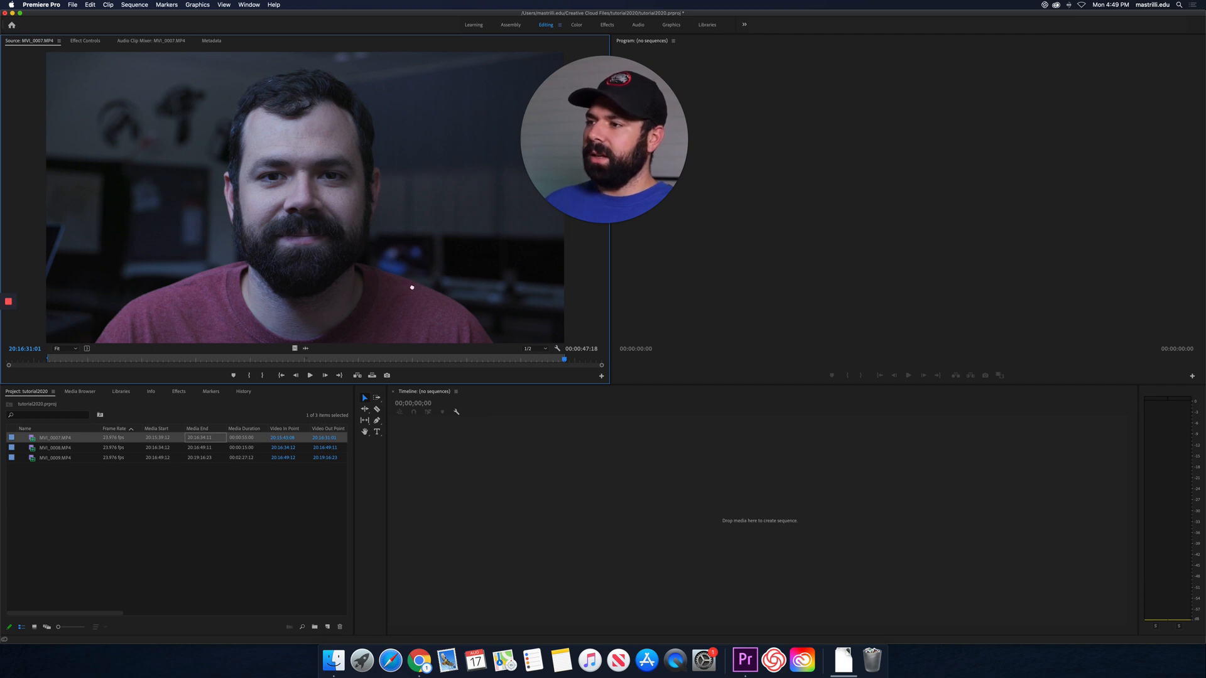
# Create a sequence from the marked MVI_0007.MP4 range and place a staggered video-only copy on track V2.
pyautogui.moveTo(655, 517); pyautogui.dragTo(686, 531)
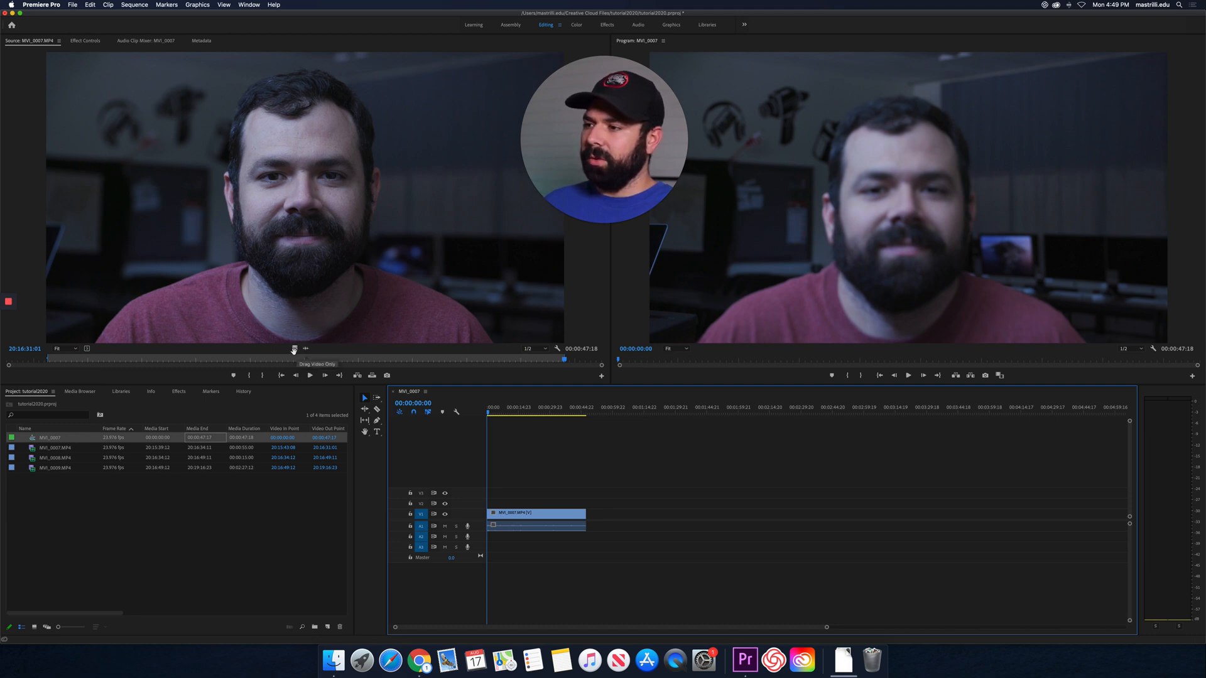
pyautogui.moveTo(294, 348); pyautogui.dragTo(523, 502)
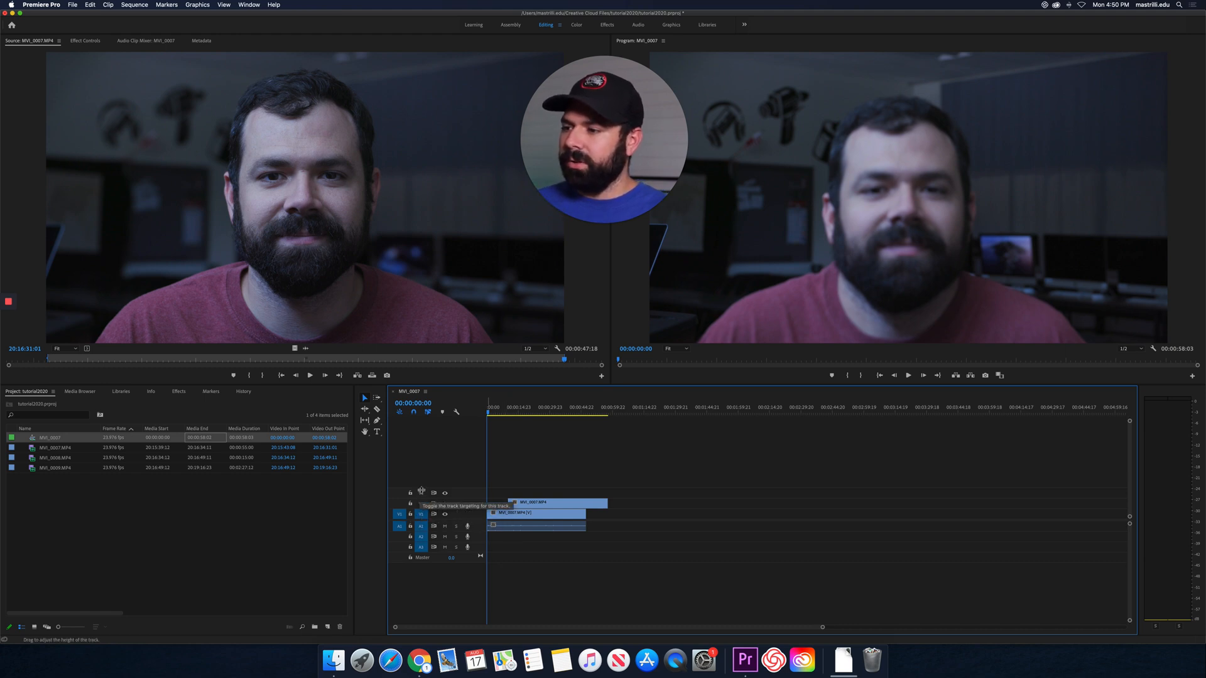
pyautogui.moveTo(558, 506)
pyautogui.mouseDown()
pyautogui.moveTo(537, 507)
pyautogui.moveTo(568, 505)
pyautogui.moveTo(555, 501)
pyautogui.mouseUp()
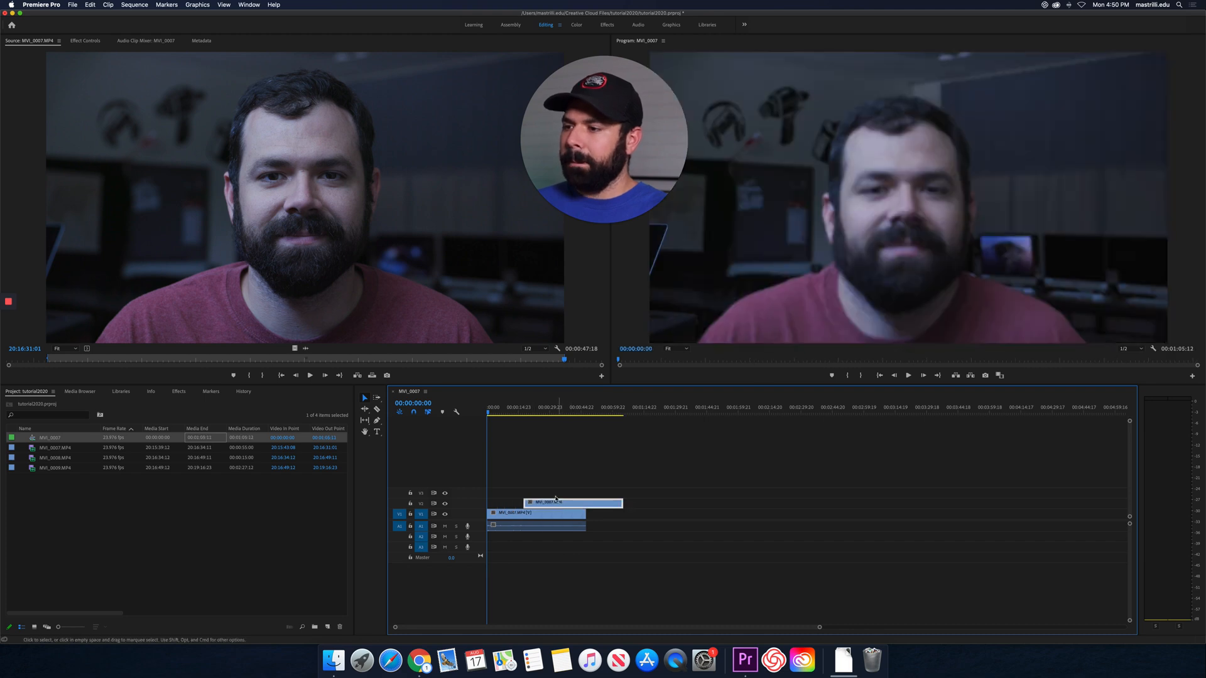
# Play the sequence through the overlapping clips and shift the video-only clip further along track V2.
pyautogui.moveTo(489, 414); pyautogui.dragTo(486, 421)
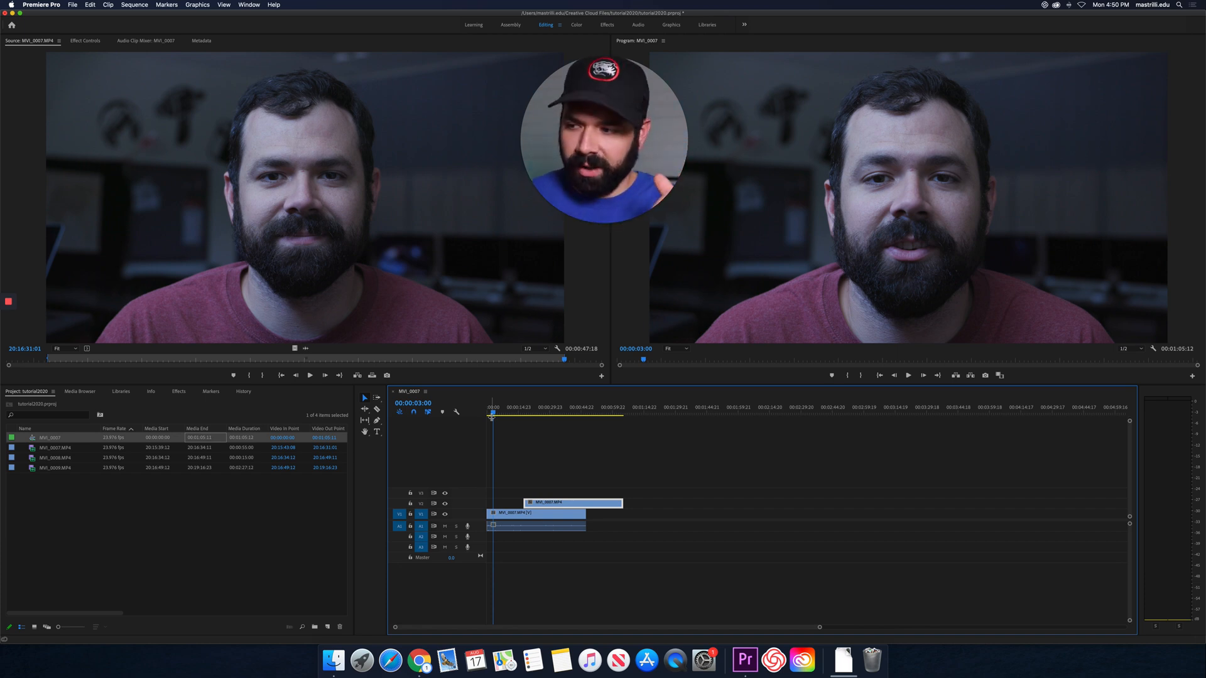
pyautogui.moveTo(492, 417); pyautogui.dragTo(519, 415)
pyautogui.press('space')
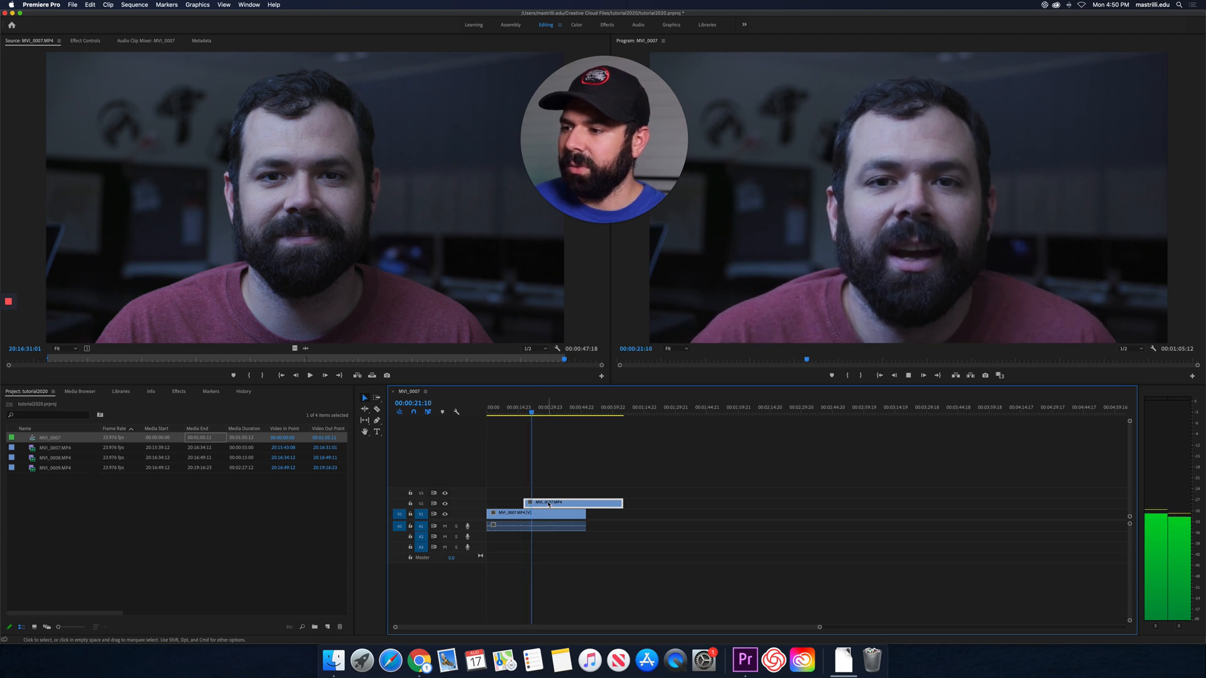
pyautogui.moveTo(575, 504); pyautogui.dragTo(609, 501)
pyautogui.moveTo(637, 501); pyautogui.dragTo(568, 503)
pyautogui.press('space')
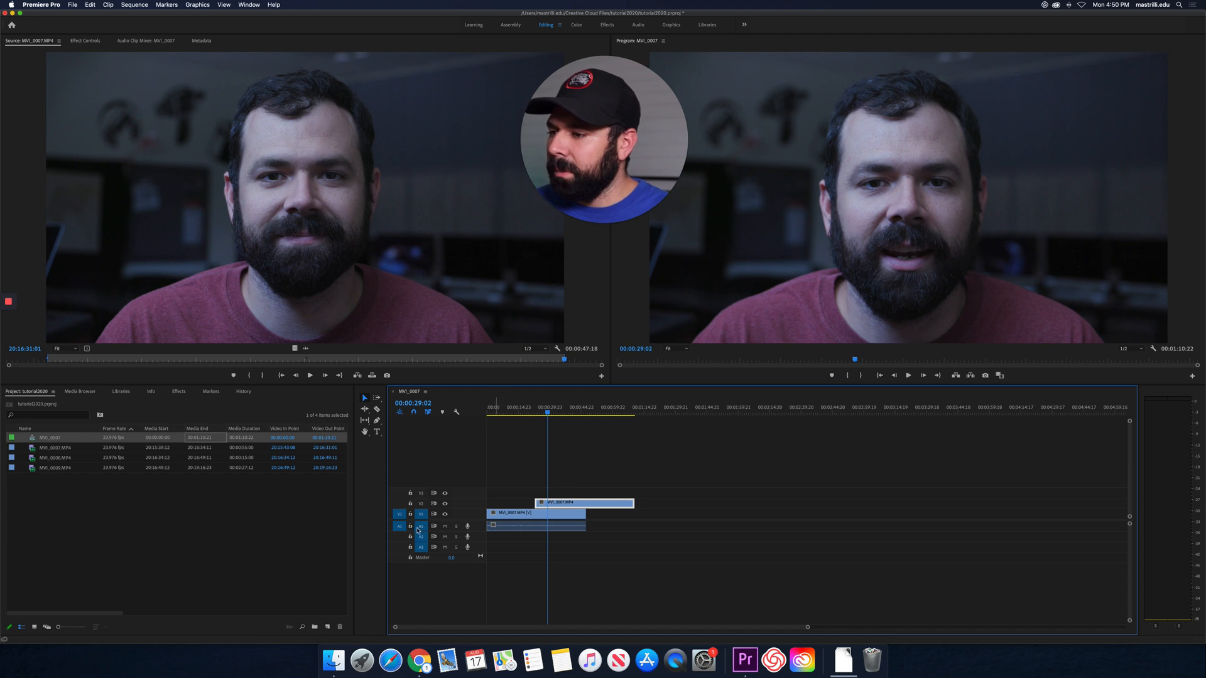
# Add an audio-only copy of the marked clip on track A2 and play it together with unmuted track A1.
pyautogui.click(445, 526)
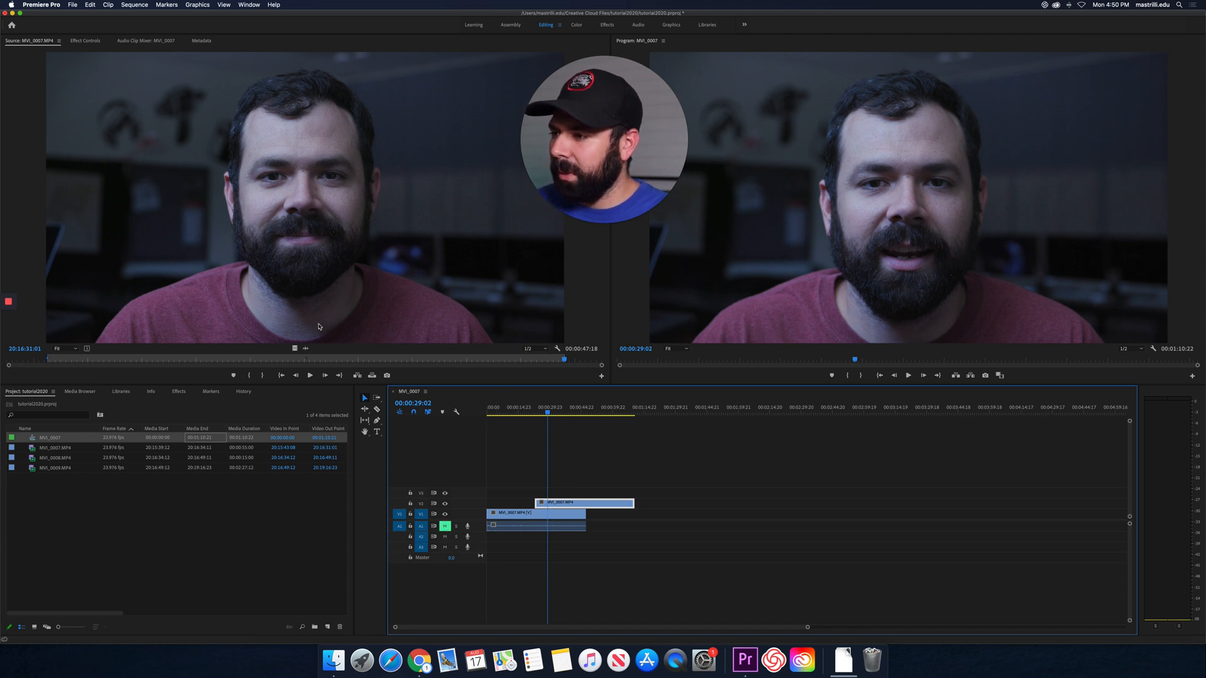
pyautogui.moveTo(306, 348); pyautogui.dragTo(540, 539)
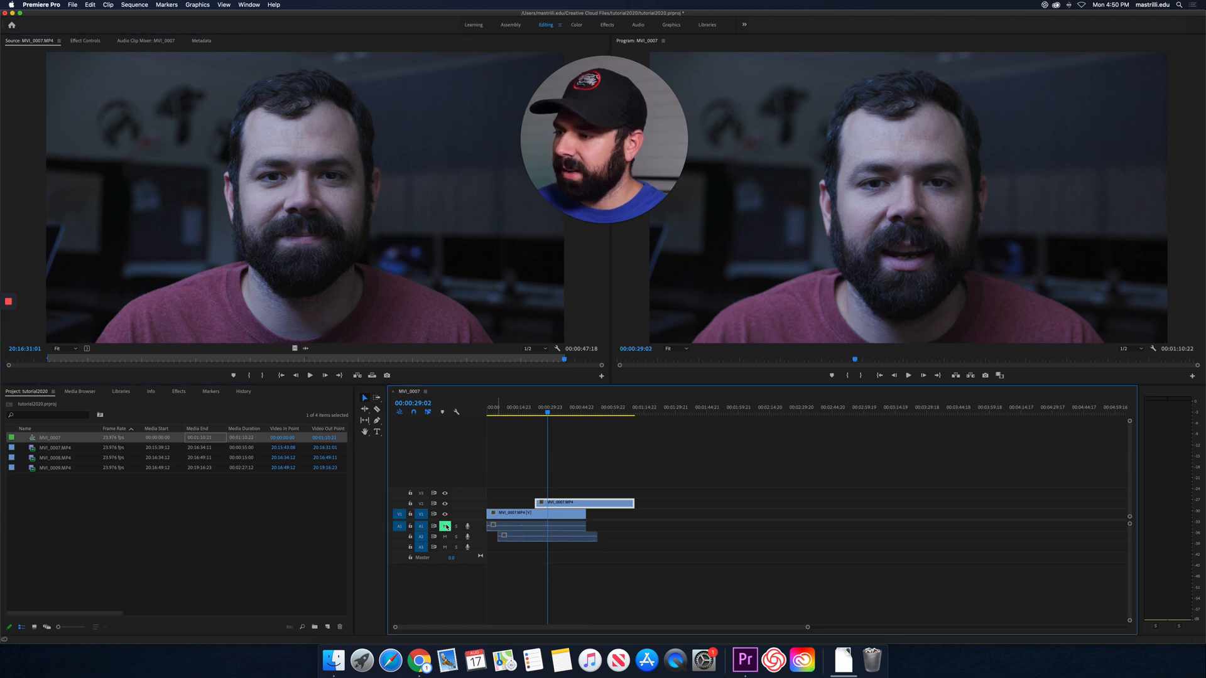
pyautogui.click(446, 526)
pyautogui.press('space')
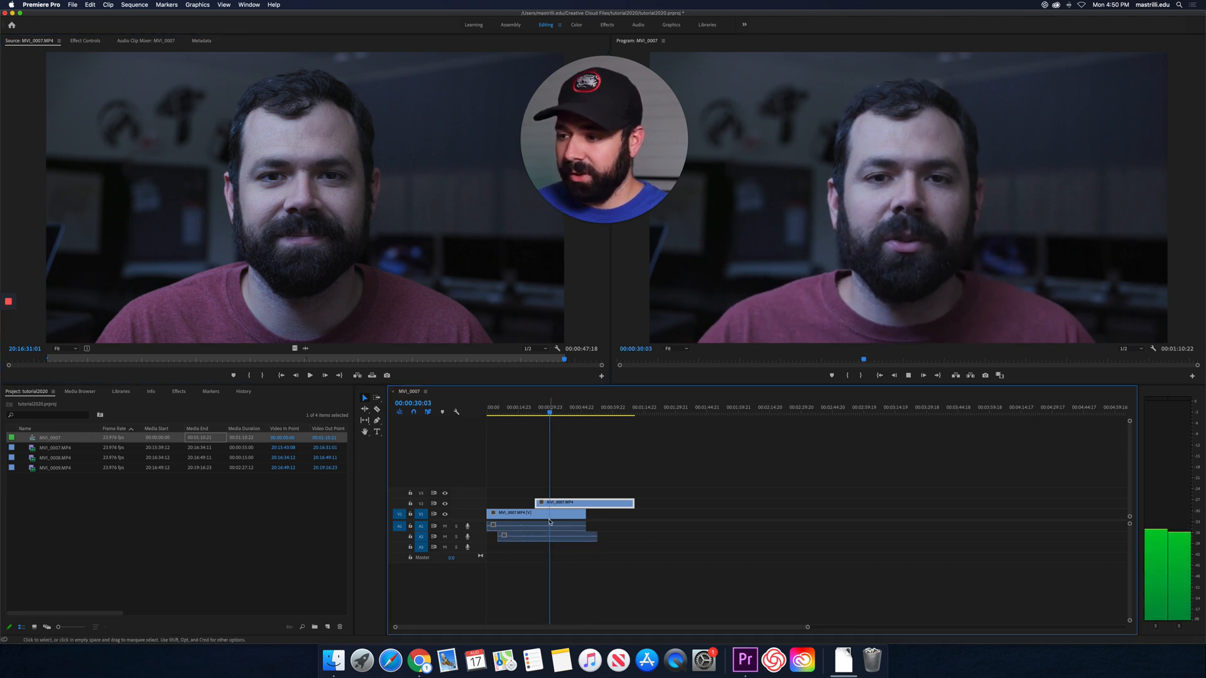
pyautogui.press('space')
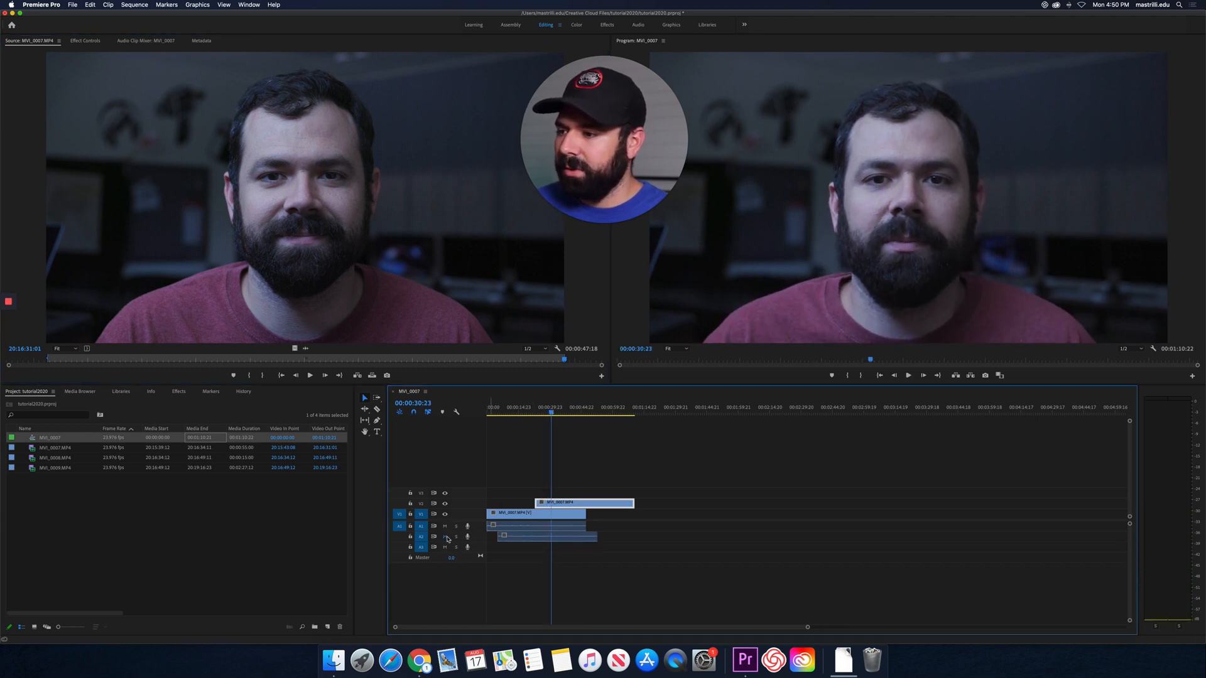
# Toggle the mute on track A2 and cut the audio-only clip from it.
pyautogui.click(444, 537)
pyautogui.click(444, 537)
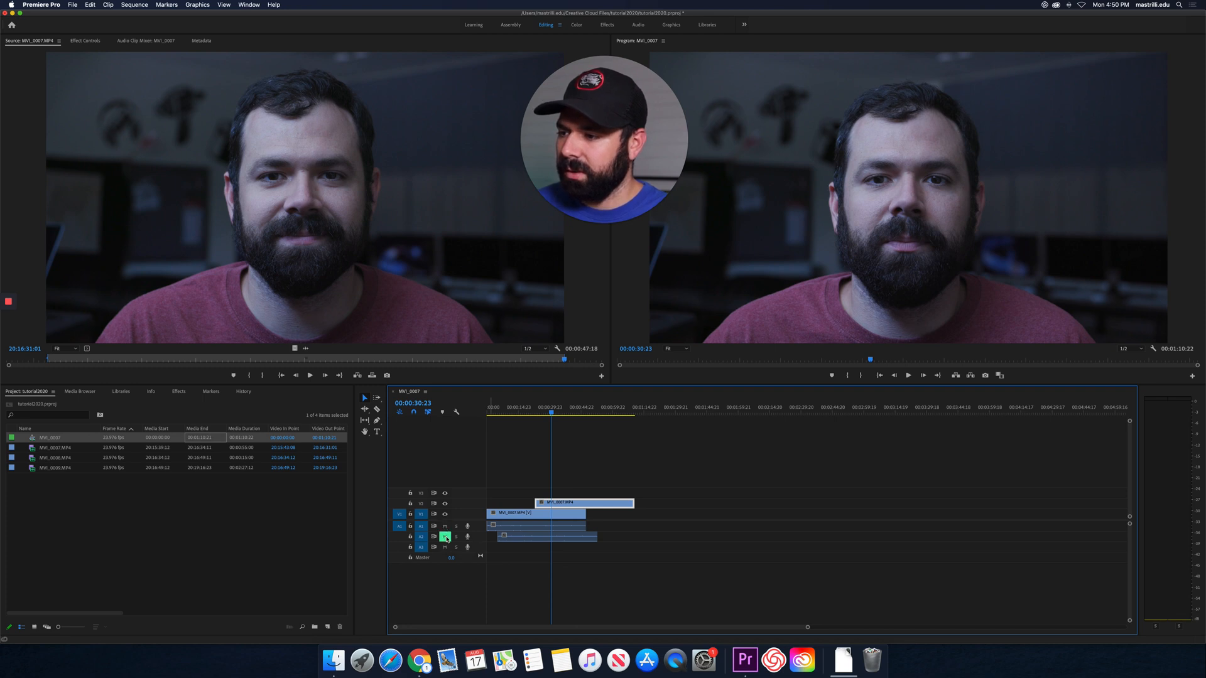
pyautogui.click(529, 539)
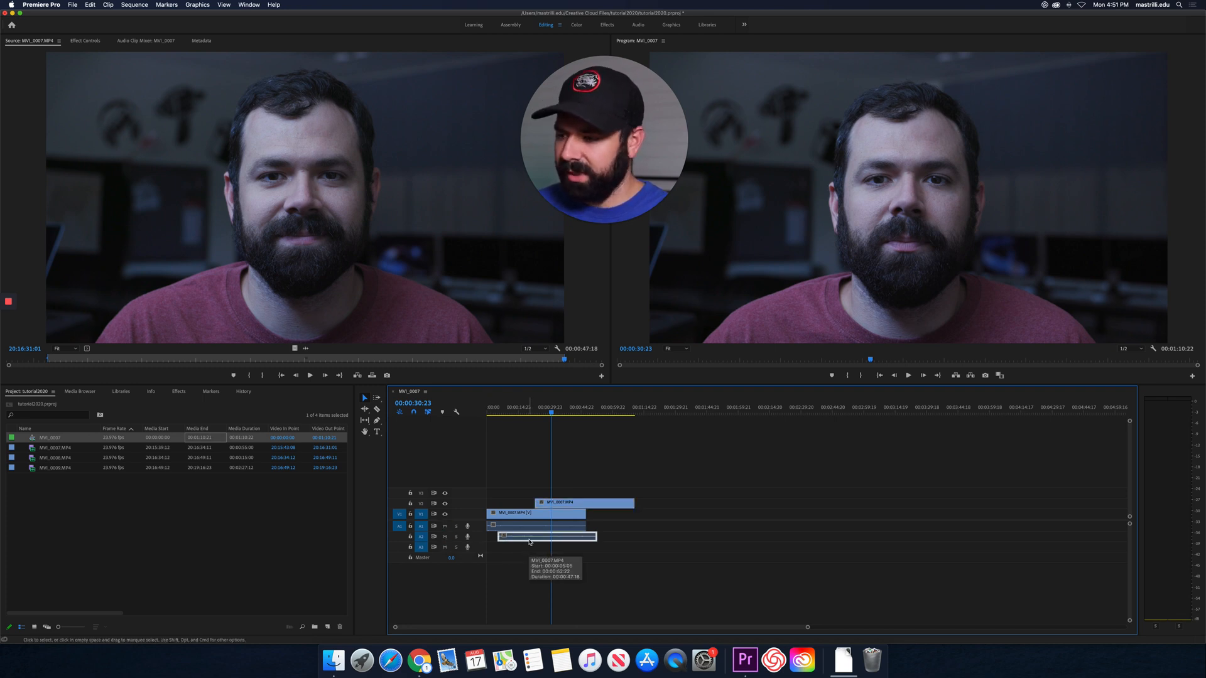
pyautogui.rightClick(529, 542)
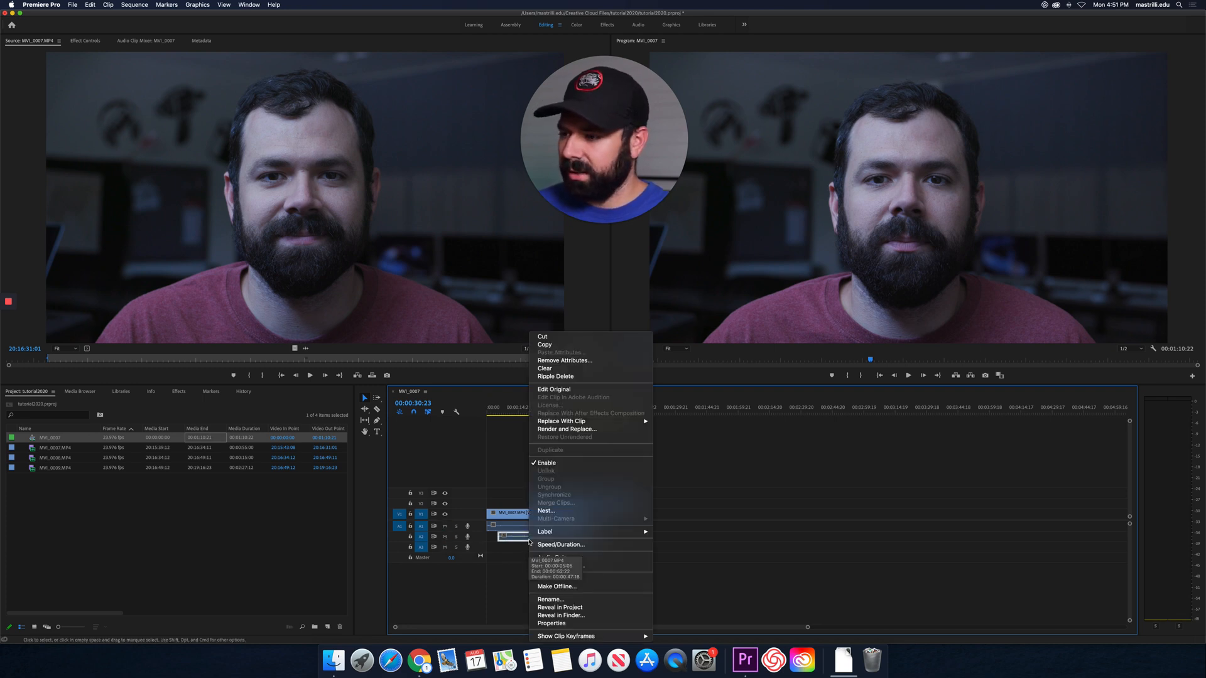
pyautogui.click(553, 338)
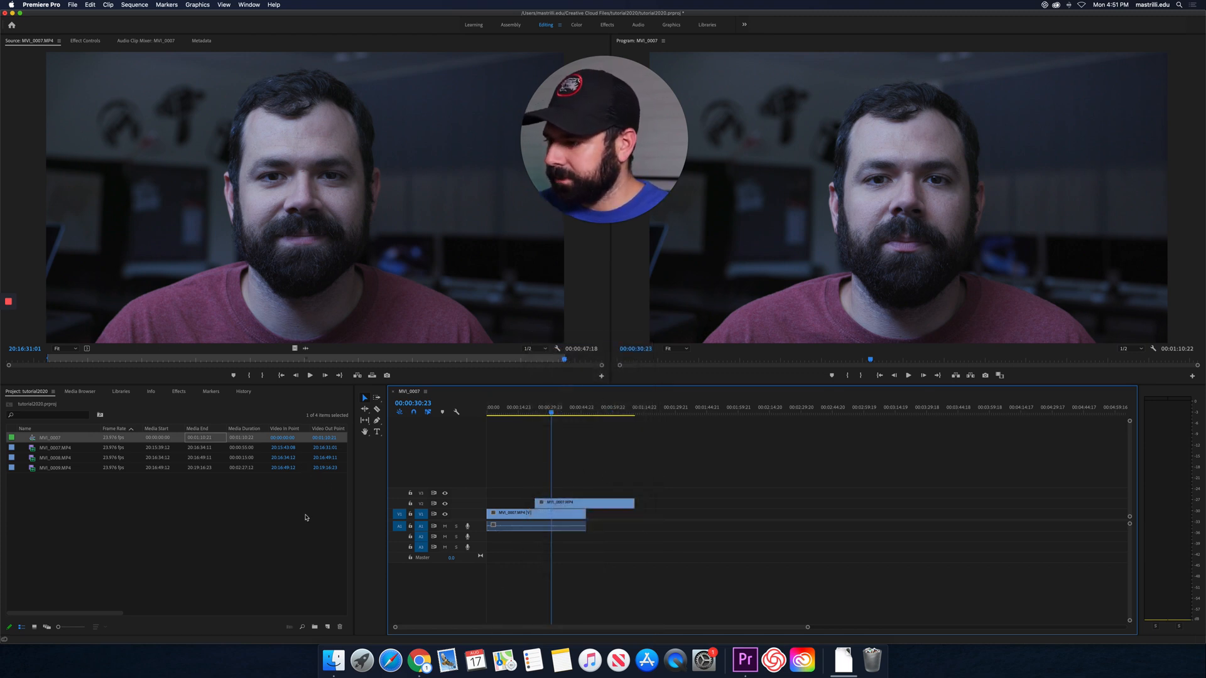
# In Finder, move MVI_0007.MP4 out of the tutorial2020 folder into its parent Creative Cloud Files folder.
pyautogui.click(283, 528)
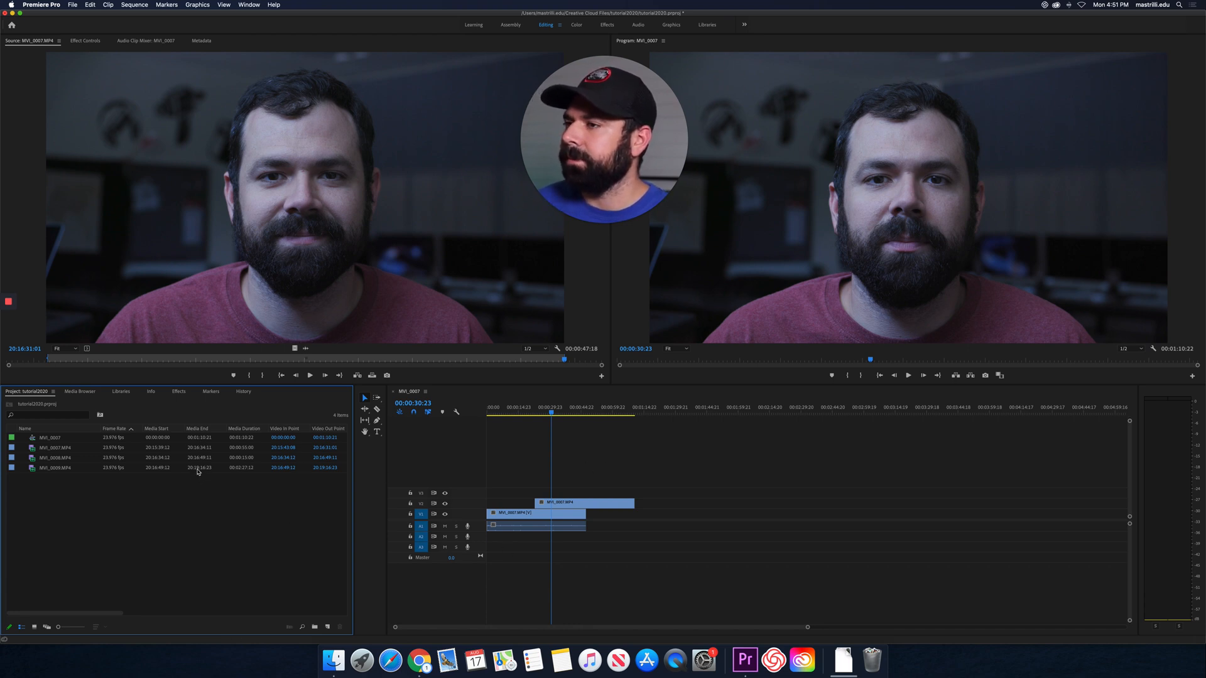
pyautogui.hotkey('ctrl', 'Up')
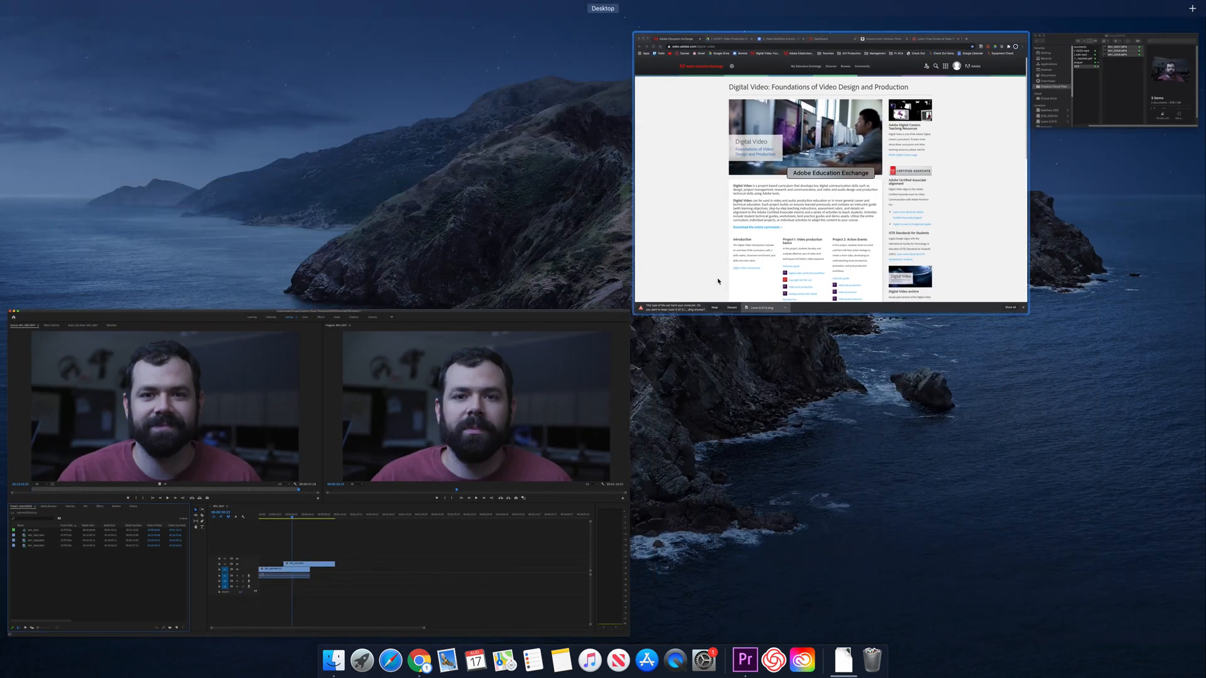
pyautogui.click(1113, 118)
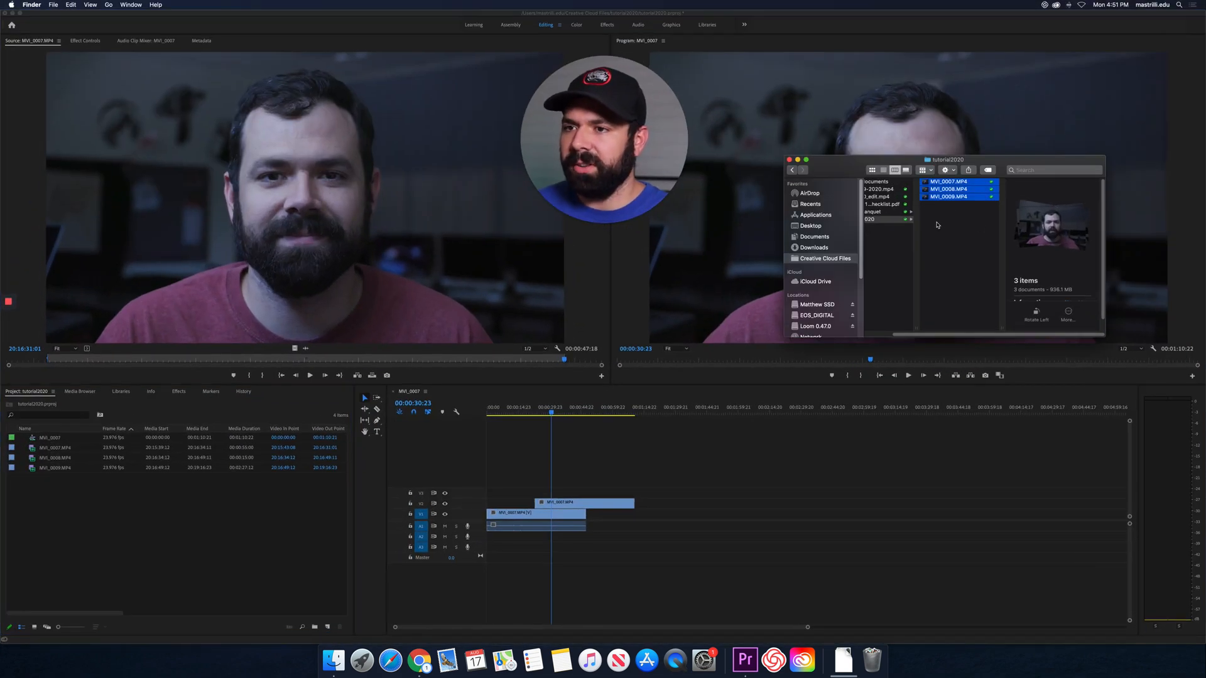
pyautogui.click(990, 226)
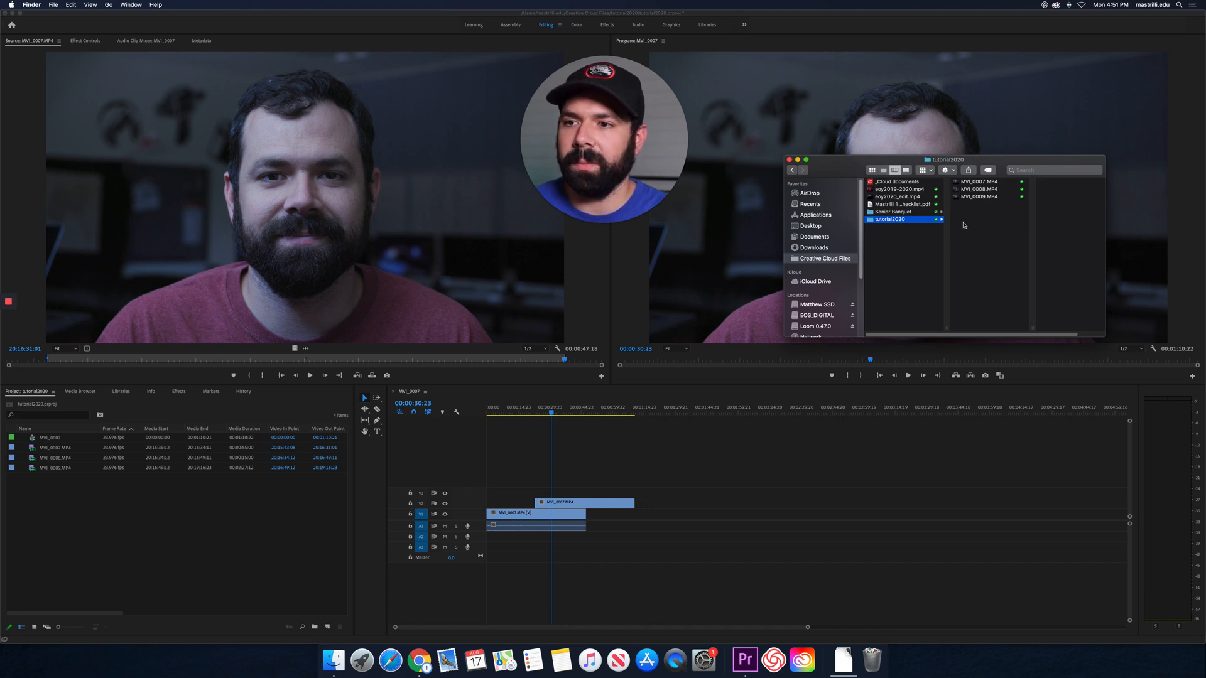
pyautogui.moveTo(977, 181); pyautogui.dragTo(894, 258)
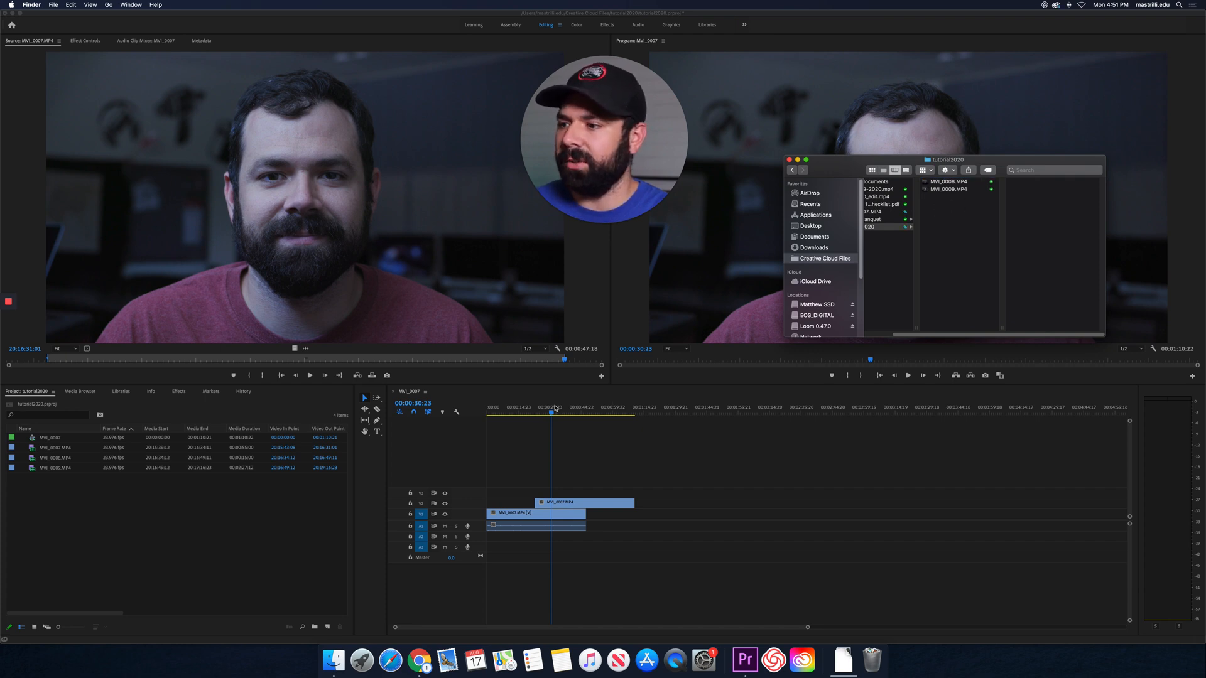
# Return to Premiere Pro to check the media link, and move MVI_0007.MP4 back into the tutorial2020 folder in Finder.
pyautogui.click(555, 409)
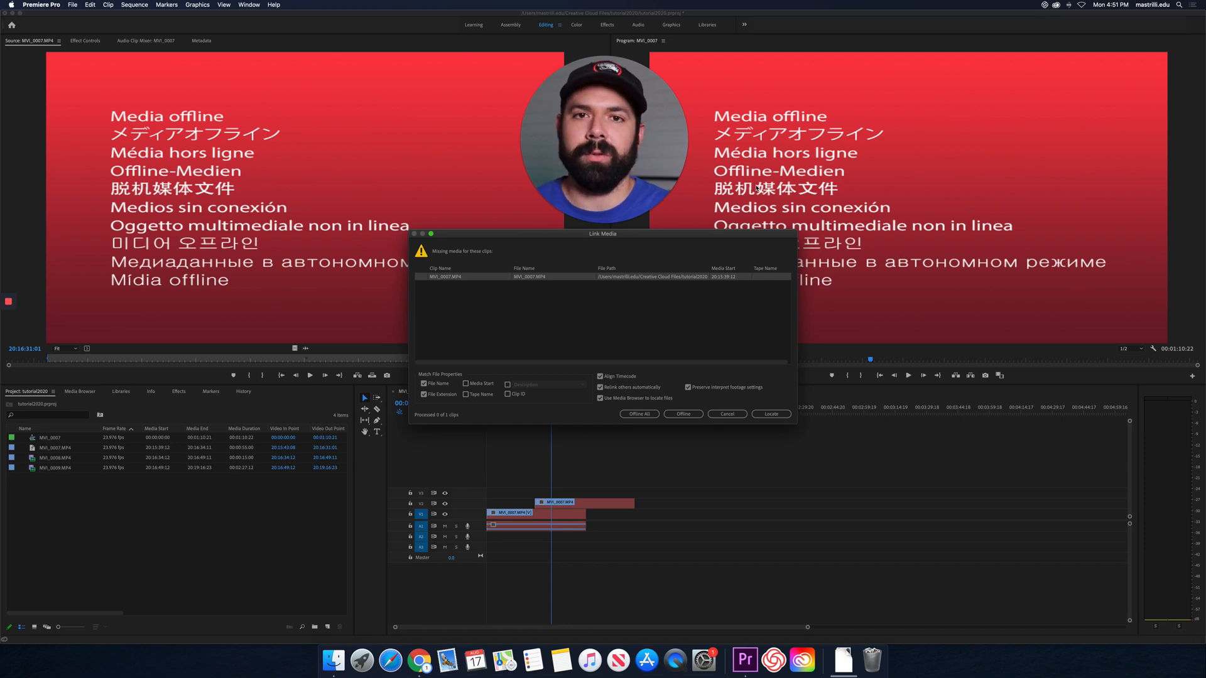
pyautogui.hotkey('ctrl', 'Up')
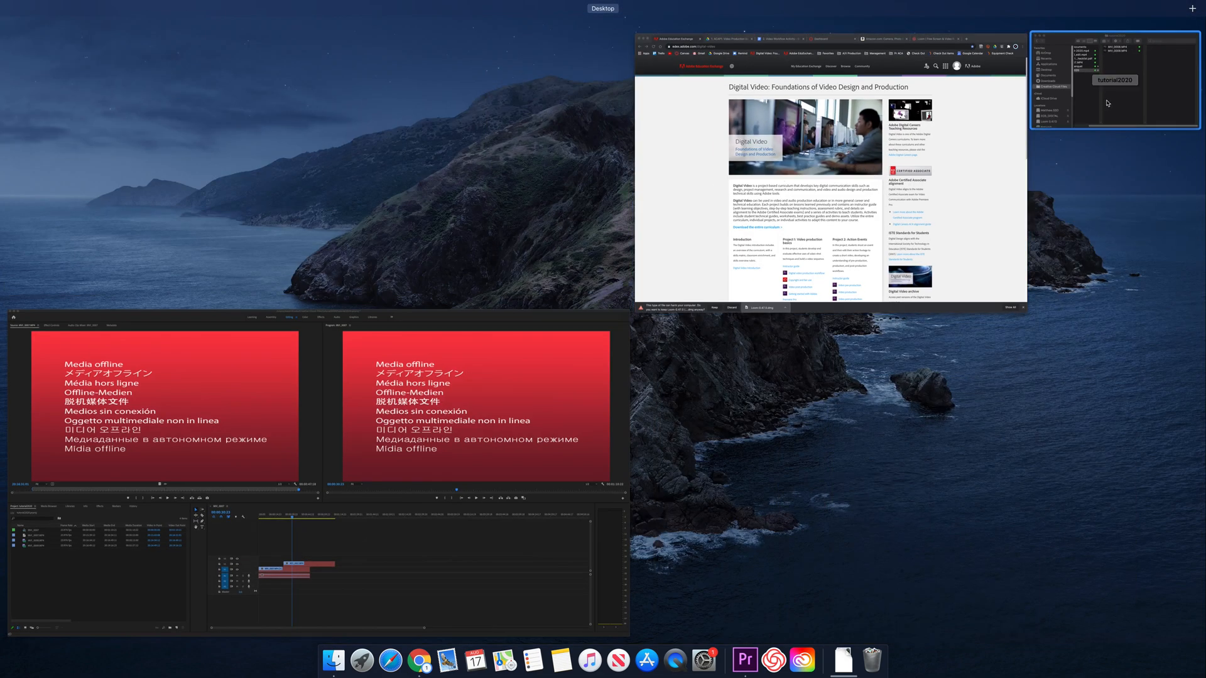
pyautogui.click(1068, 119)
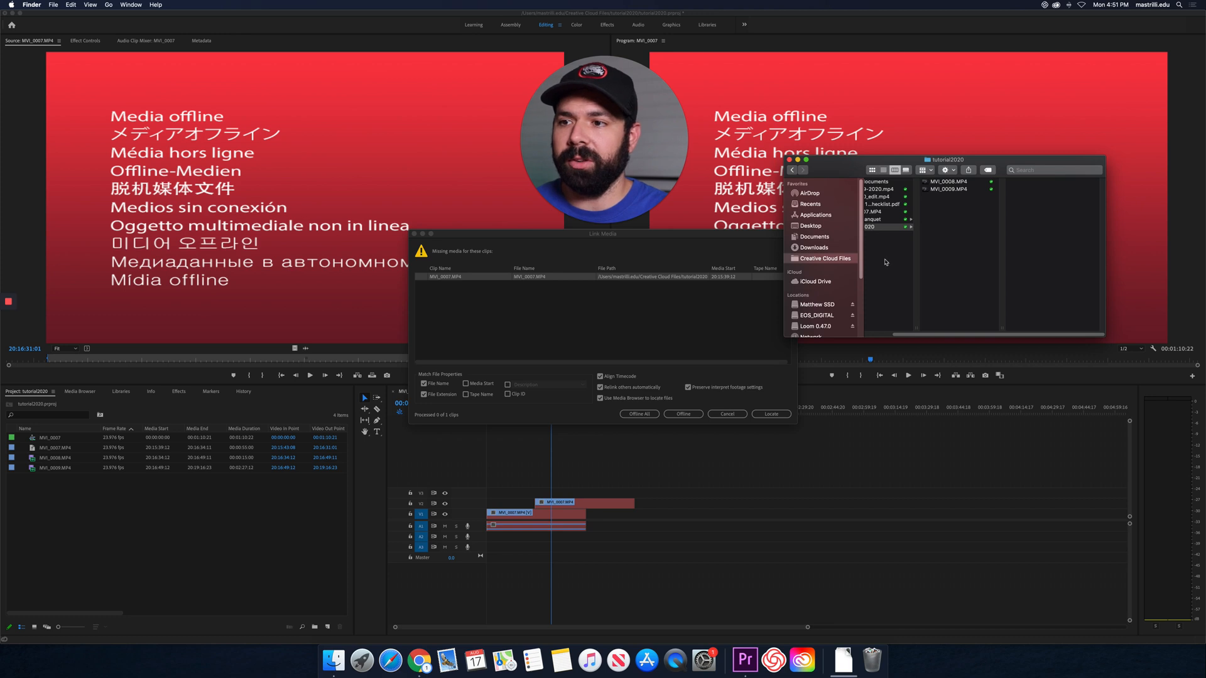
pyautogui.moveTo(952, 334); pyautogui.dragTo(926, 338)
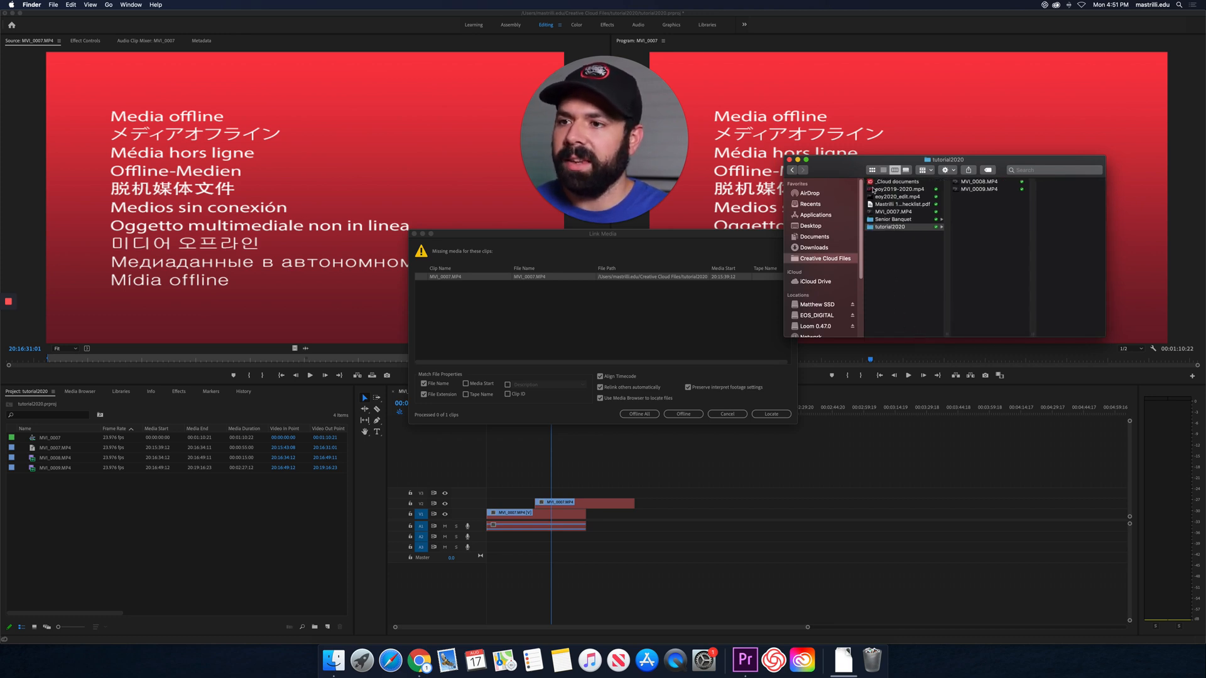
pyautogui.moveTo(895, 212); pyautogui.dragTo(985, 222)
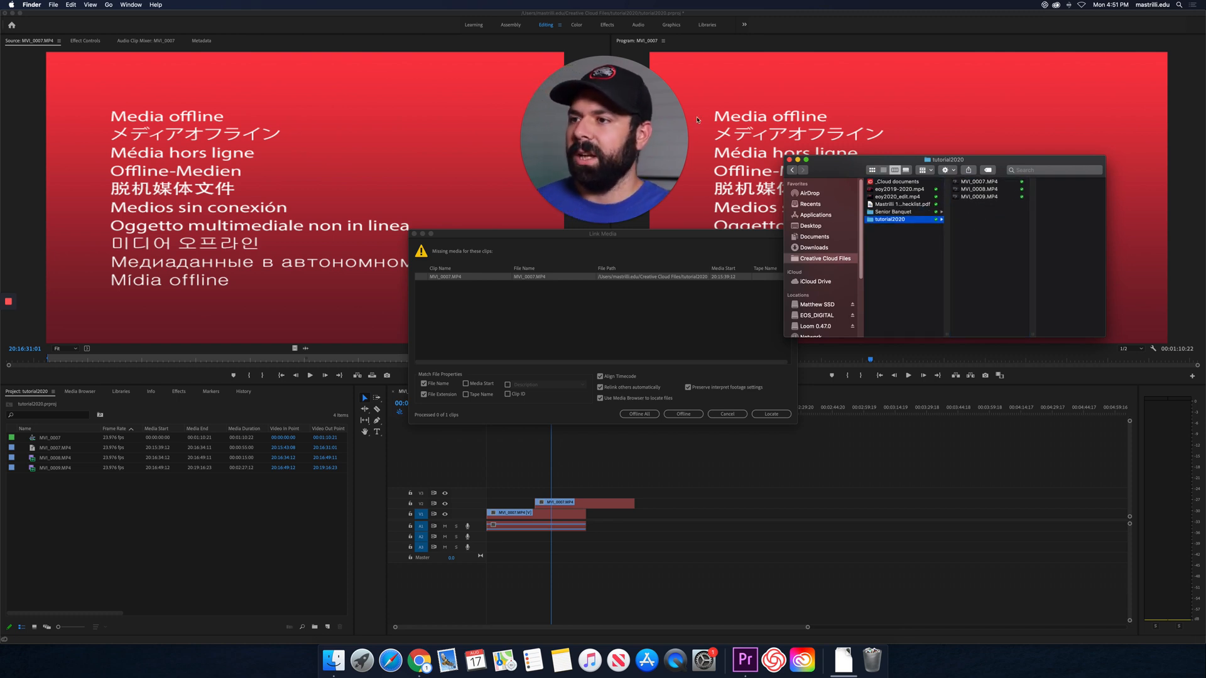
# Relink the missing MVI_0007.MP4 clip in Premiere Pro by locating the file in the tutorial2020 folder.
pyautogui.click(646, 323)
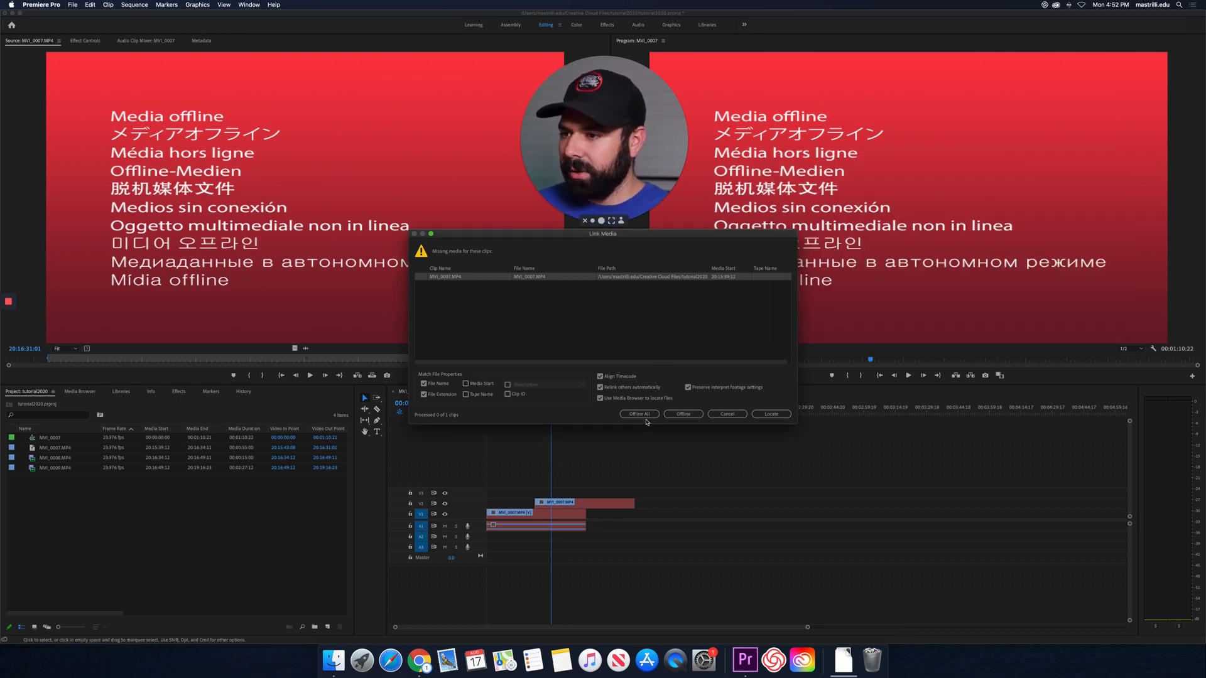
pyautogui.click(772, 413)
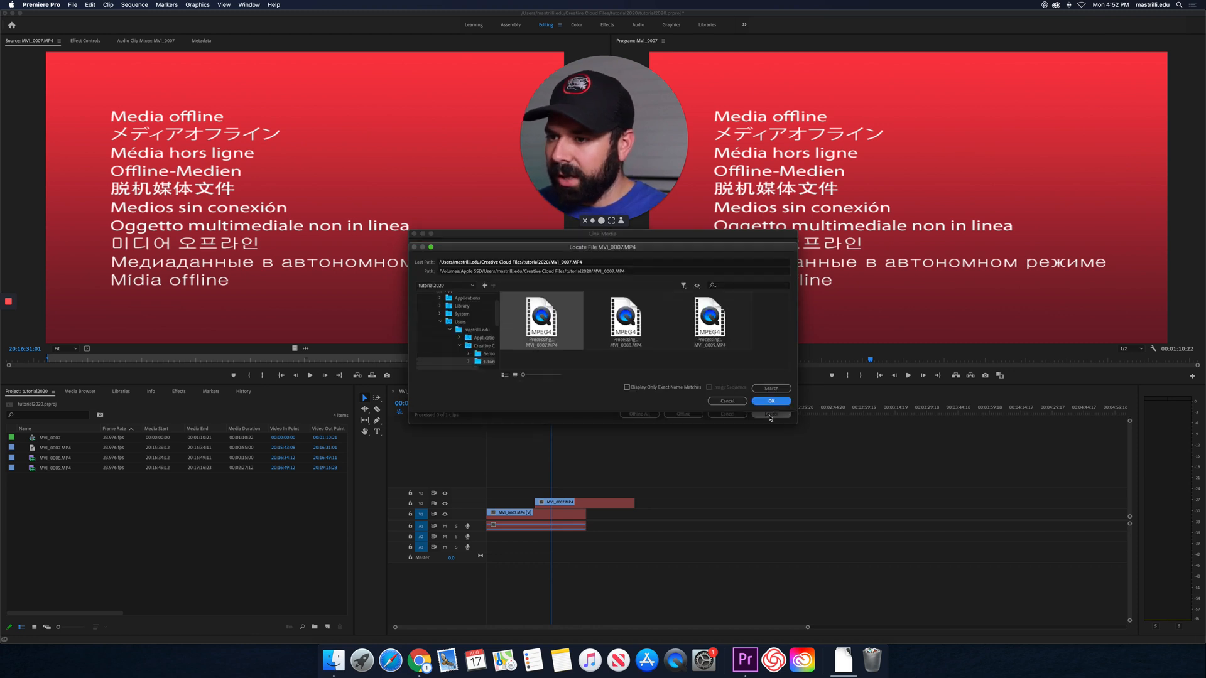
pyautogui.click(764, 402)
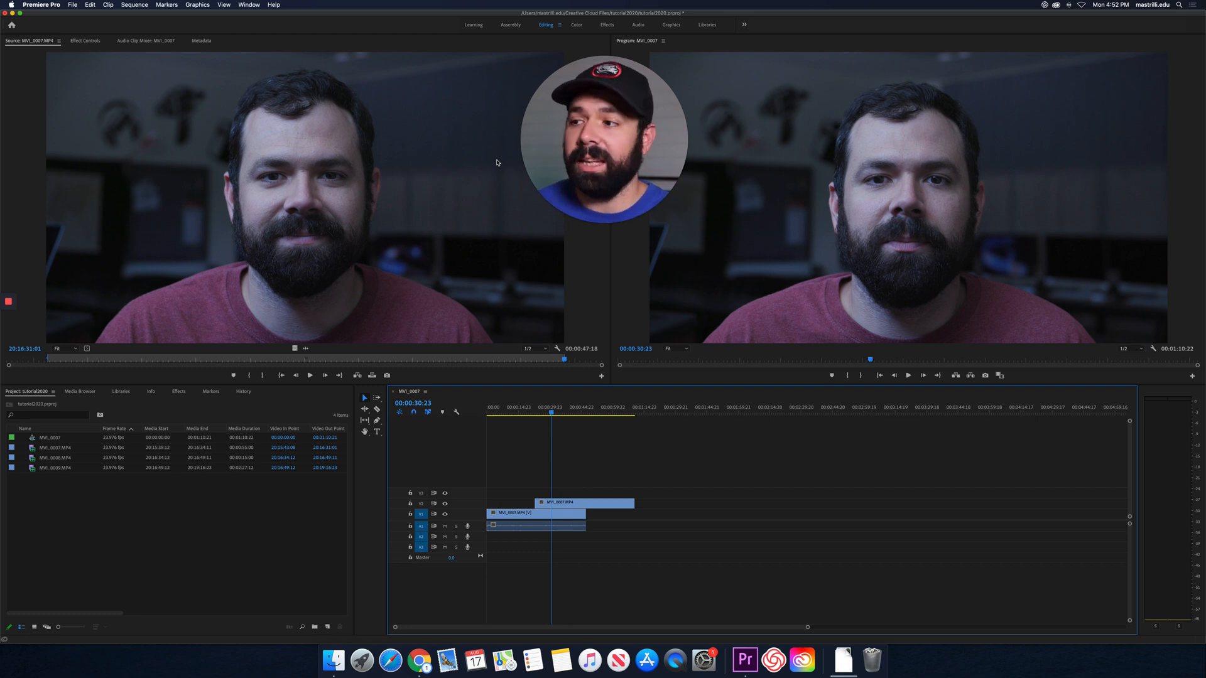
# Play a few seconds of the sequence and split the MVI_0007.MP4 clip on track V2 with the Razor tool, past the playhead.
pyautogui.click(872, 359)
pyautogui.press('space')
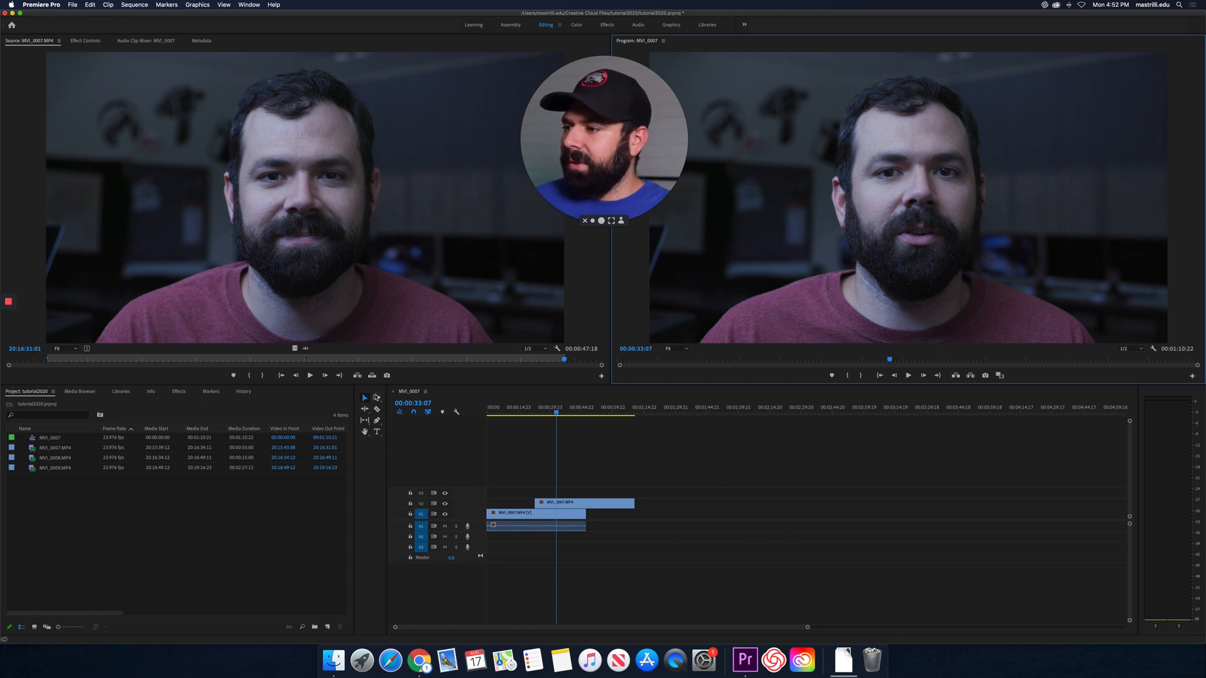
pyautogui.click(377, 409)
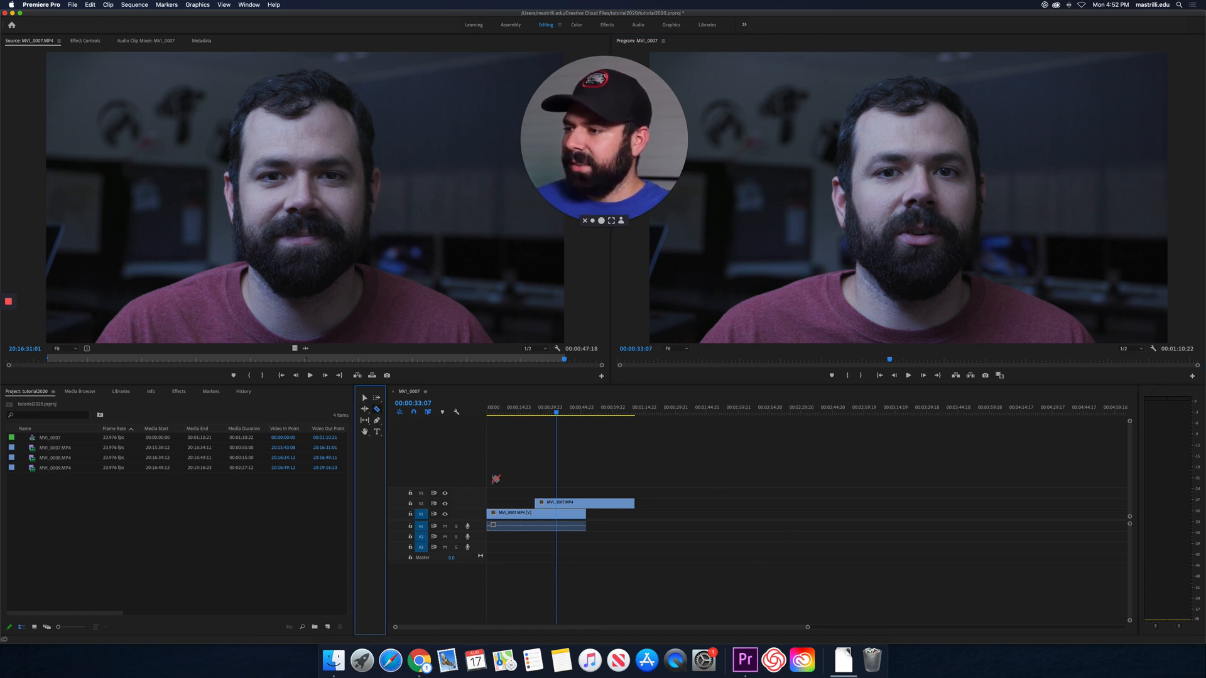
pyautogui.click(576, 504)
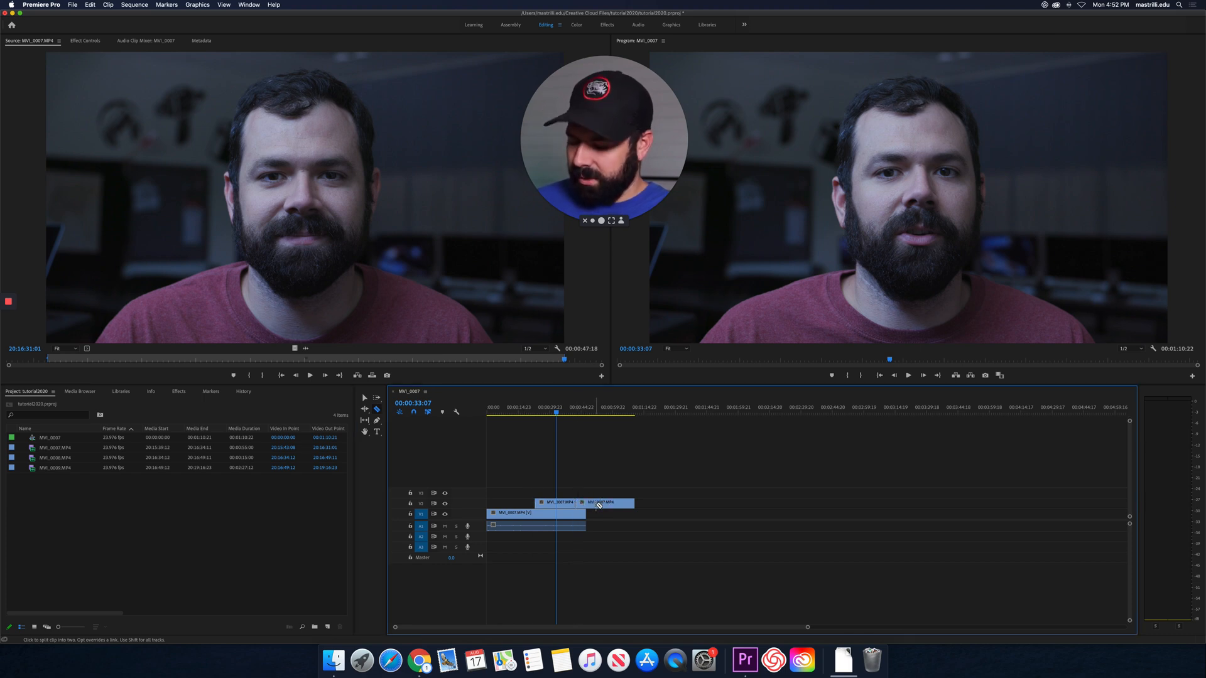
# Move the second piece of the split clip further along track V2 and extend its start back toward the cut.
pyautogui.press('v')
pyautogui.moveTo(594, 503); pyautogui.dragTo(632, 502)
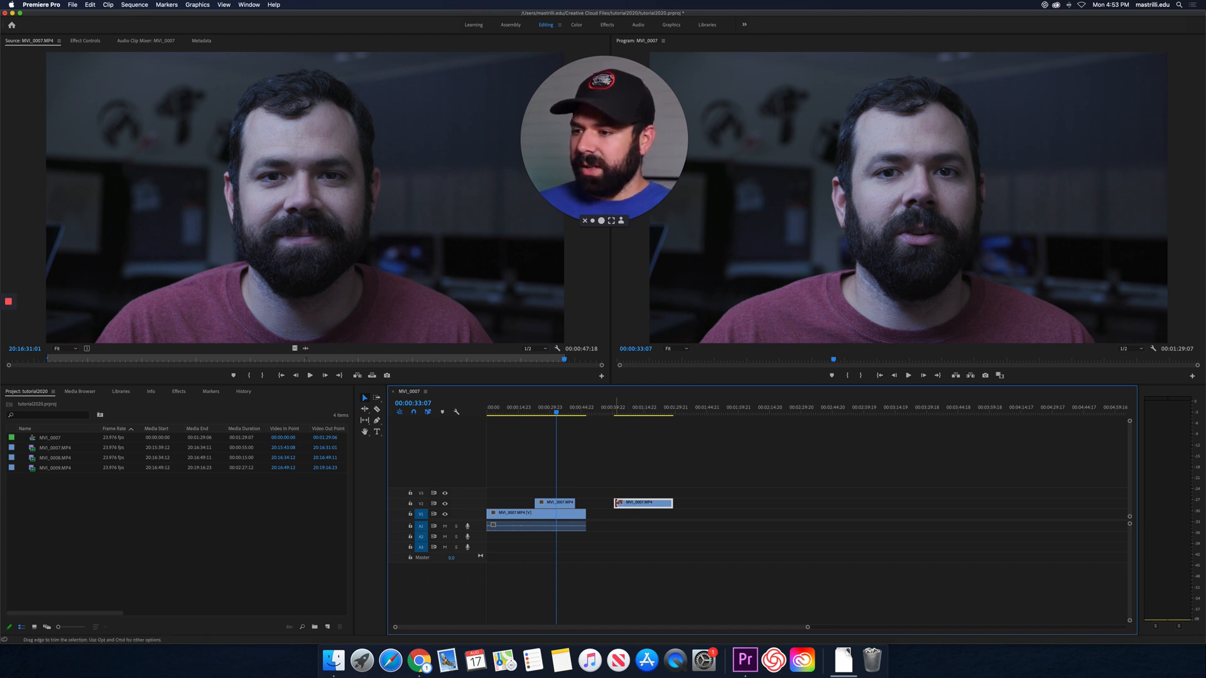
pyautogui.moveTo(613, 503); pyautogui.dragTo(598, 504)
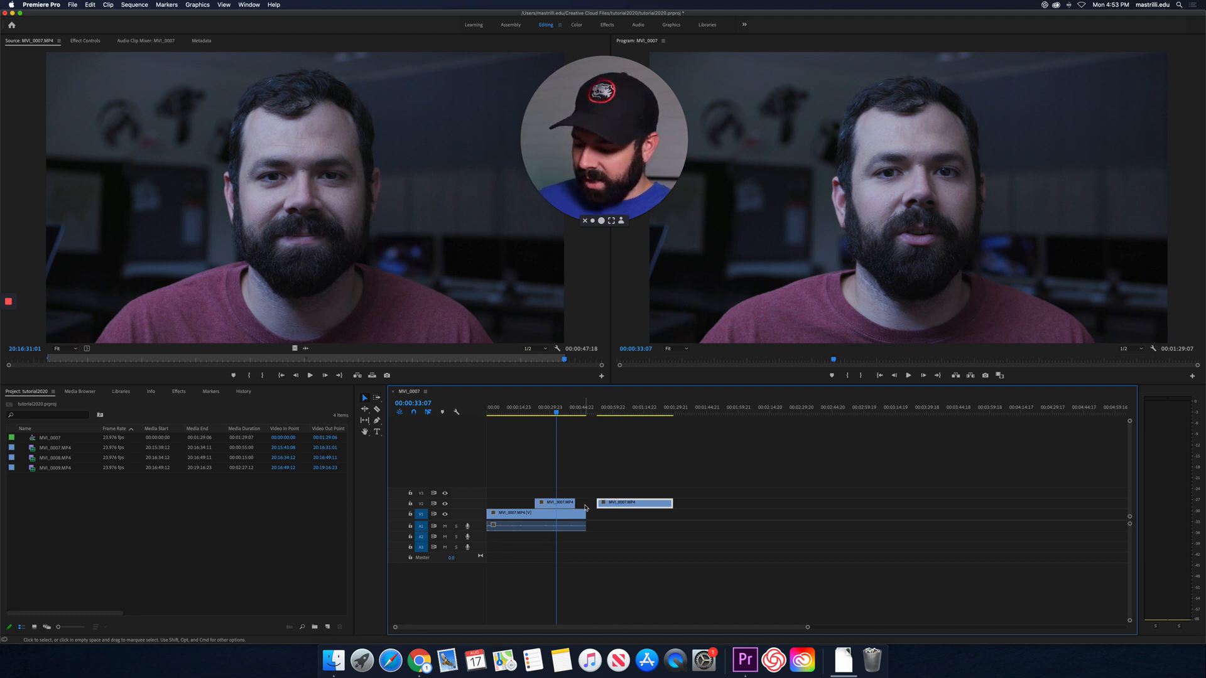
# Undo the extension of the separated clip's start and slide the piece back against the first piece on V2.
pyautogui.press('super+z')
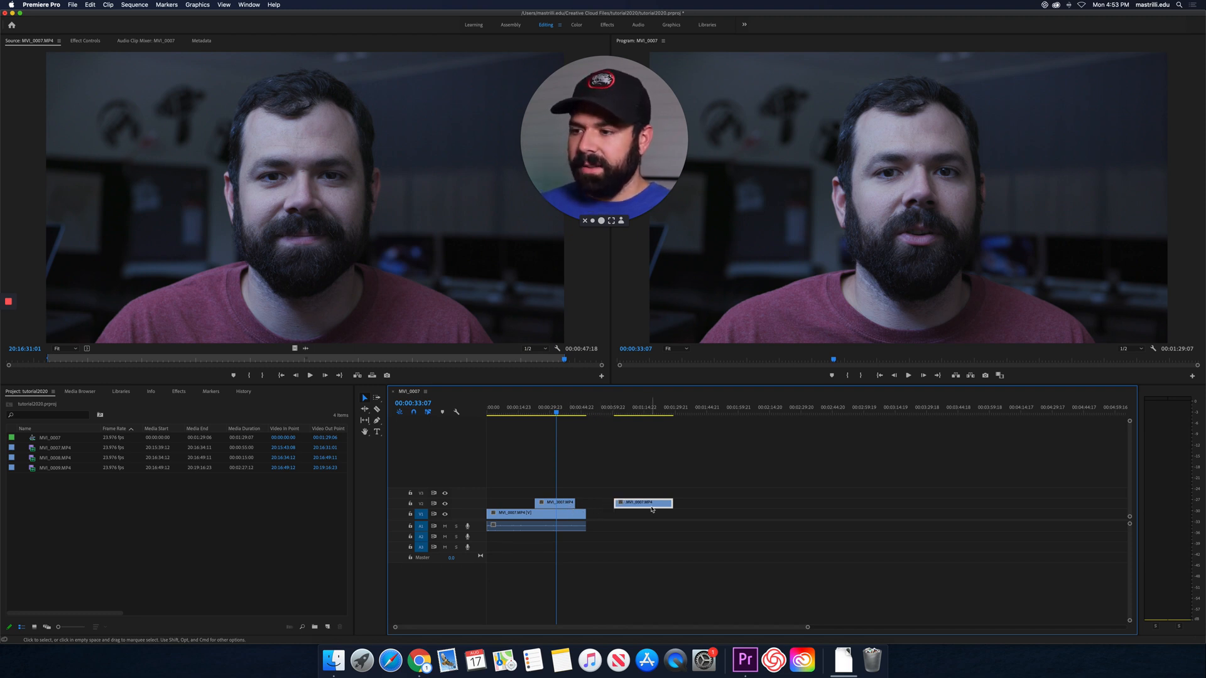
pyautogui.moveTo(652, 510); pyautogui.dragTo(614, 503)
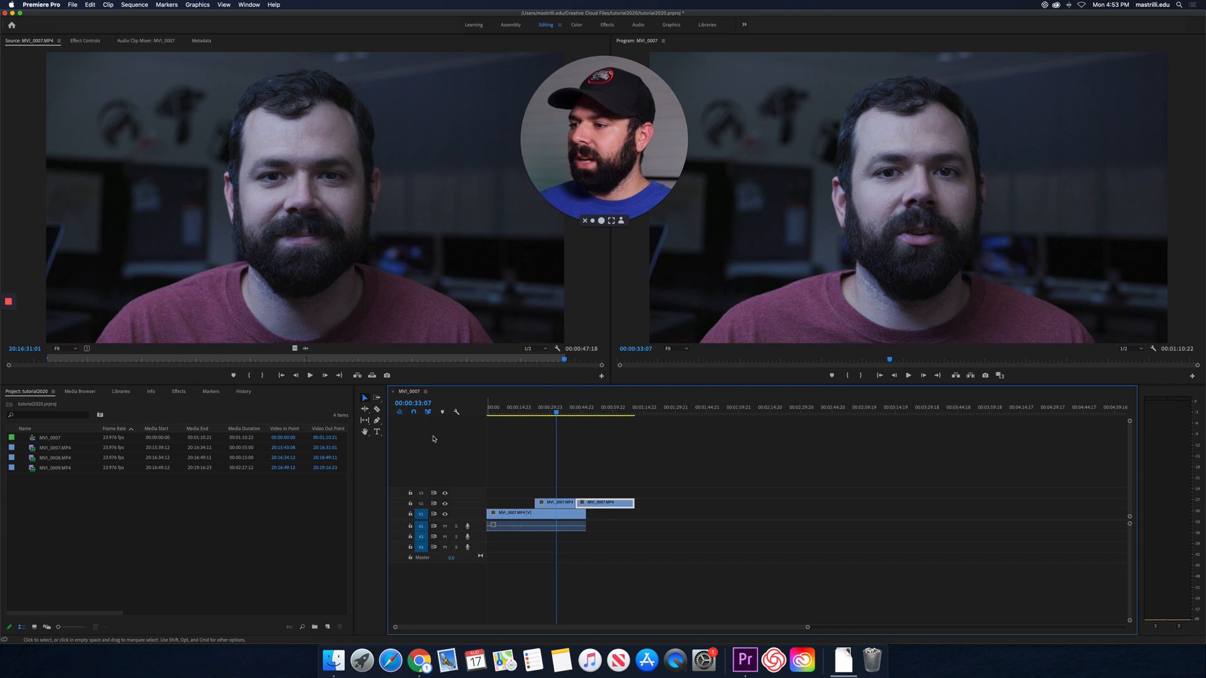
# Add the text "Hello" over the picture at 00:00:33:07 with the Type tool and play the sequence through the title.
pyautogui.click(377, 432)
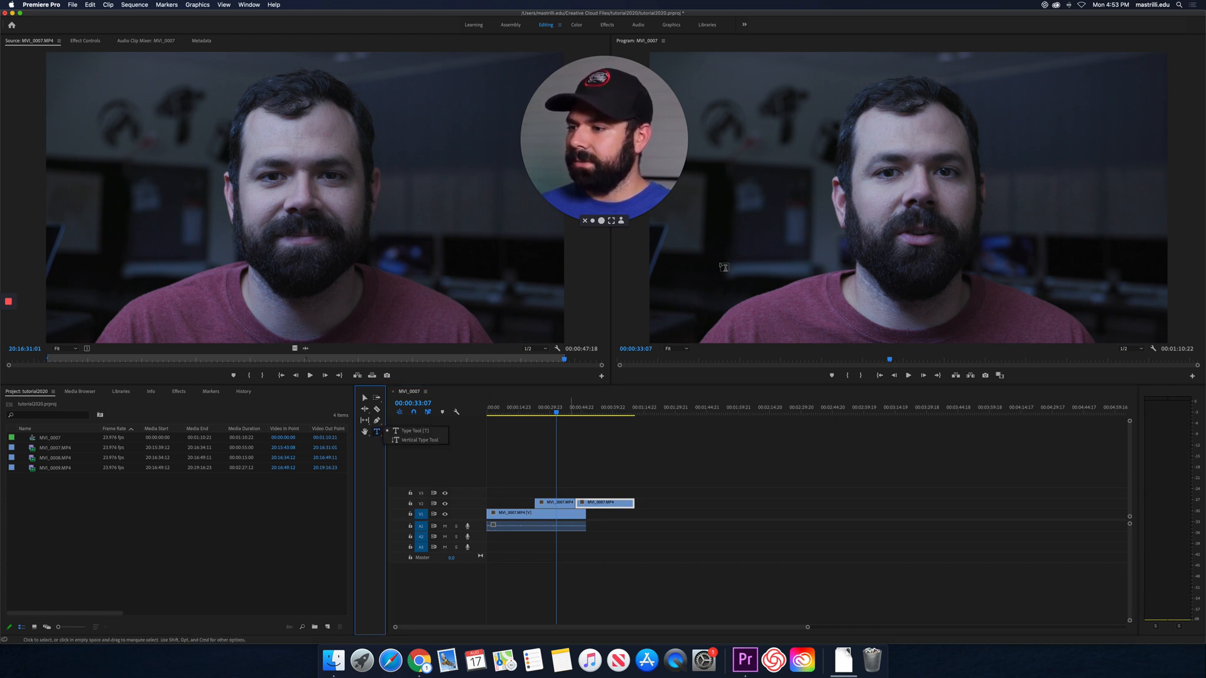
pyautogui.click(914, 192)
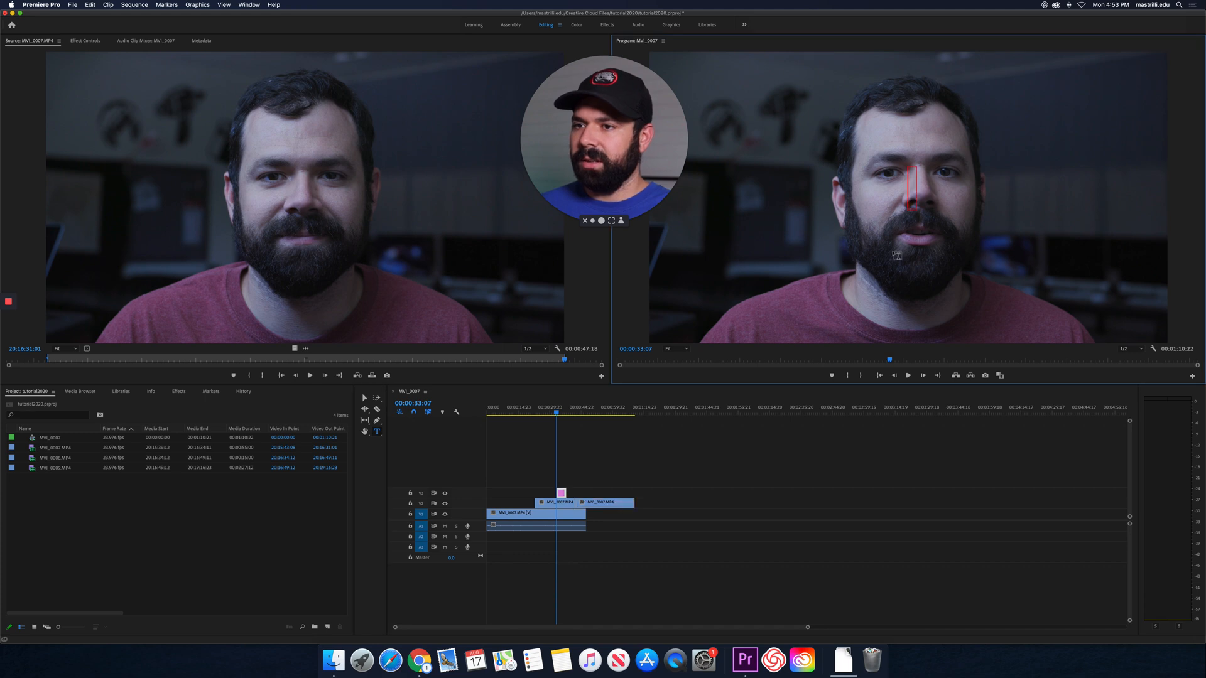
pyautogui.write('H')
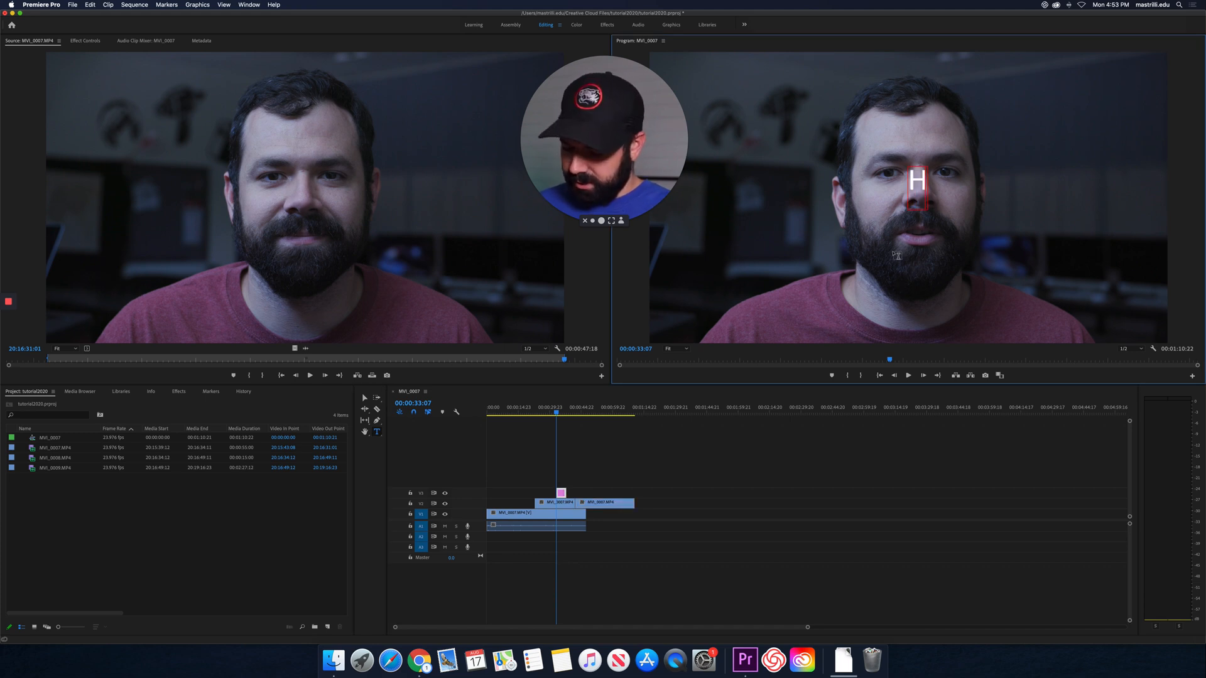
pyautogui.write('ello')
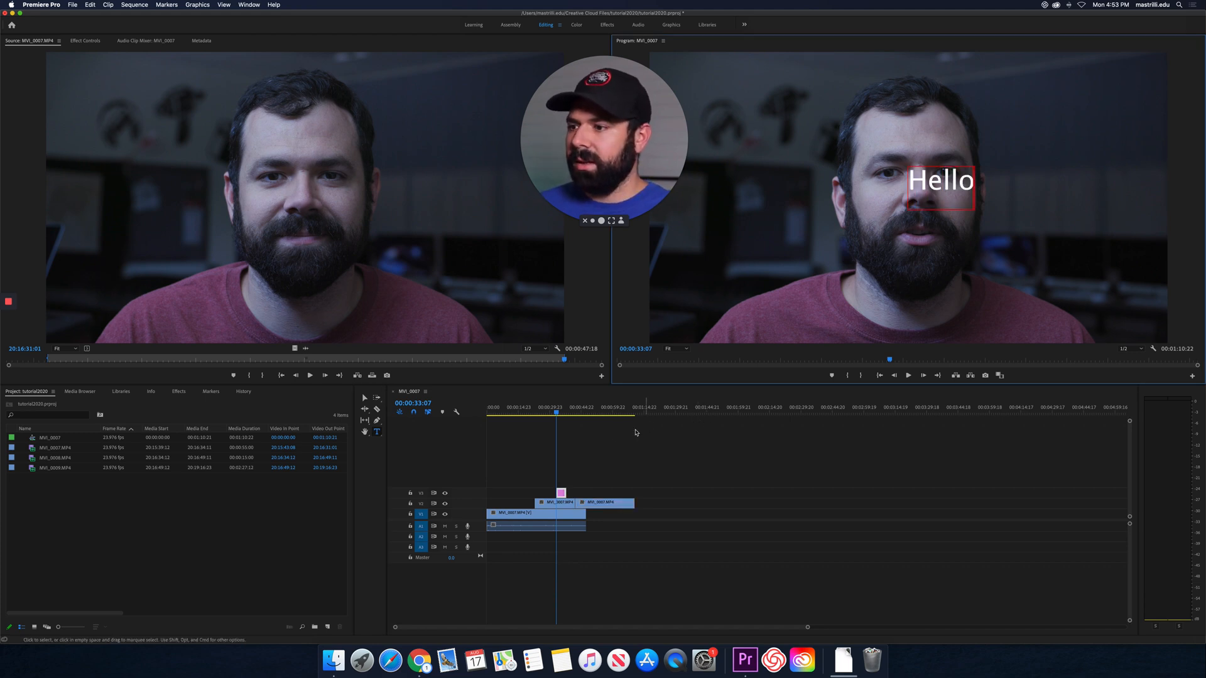
pyautogui.moveTo(562, 494); pyautogui.dragTo(564, 494)
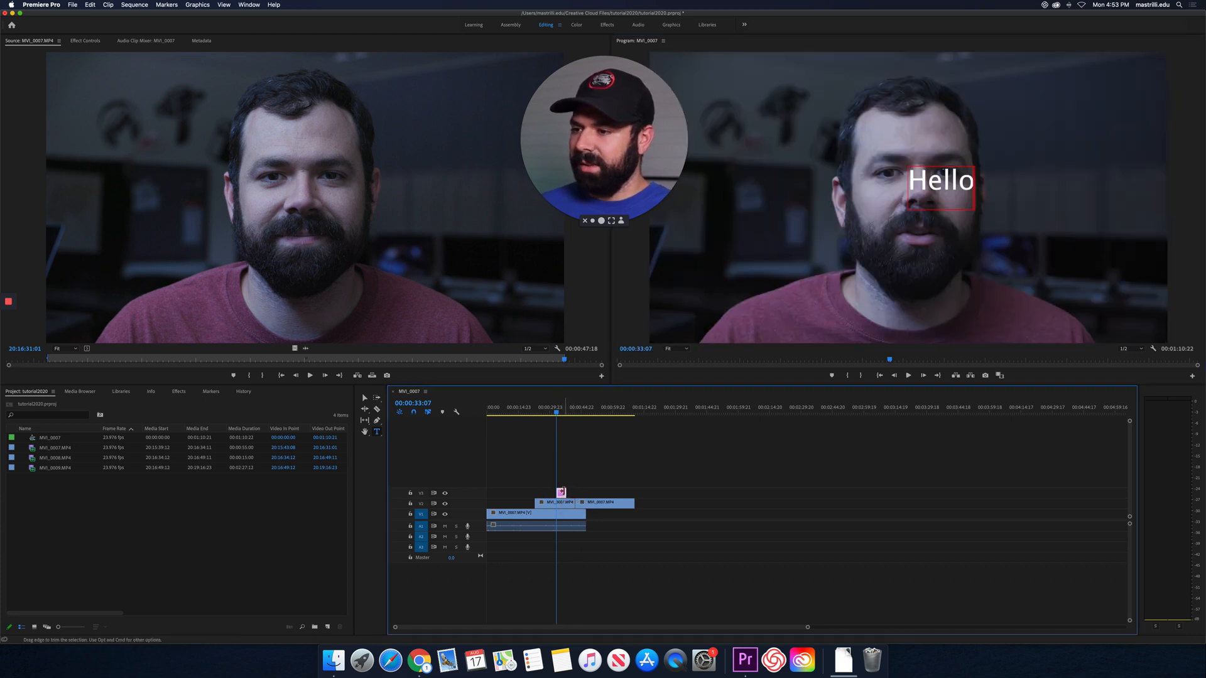
pyautogui.press('space')
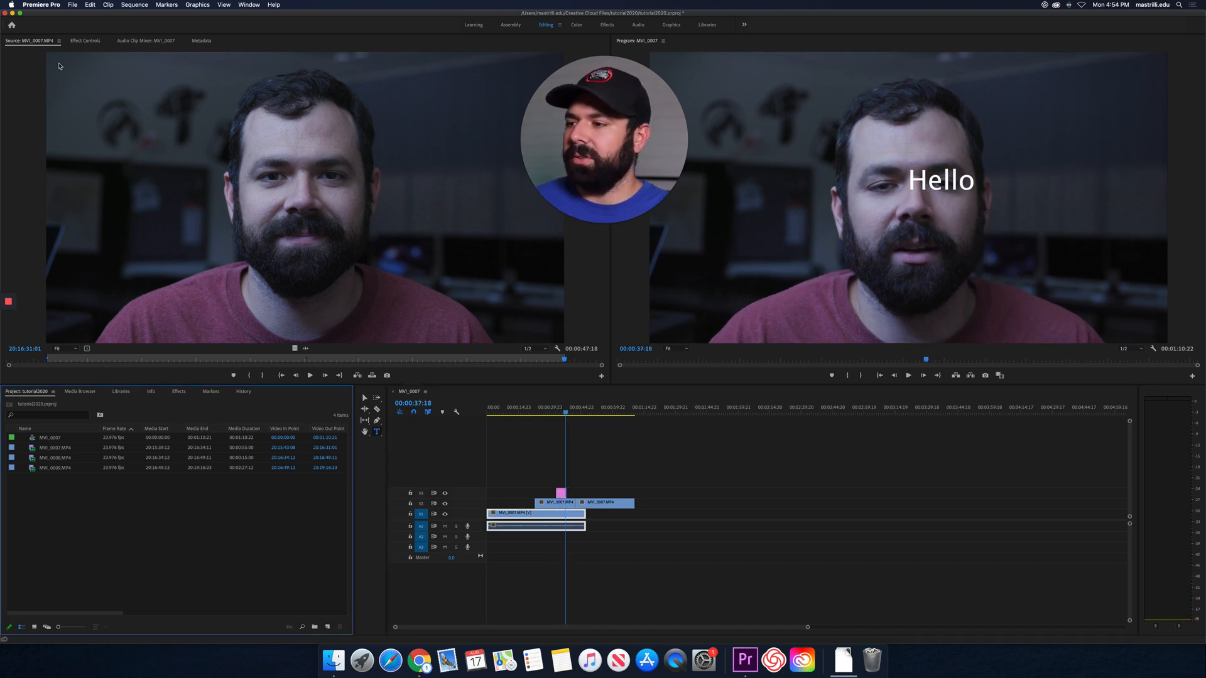
# Save the project as tutorial2020 in the tutorial2020 folder inside Creative Cloud Files, in Adobe Premiere Pro Project format.
pyautogui.click(73, 5)
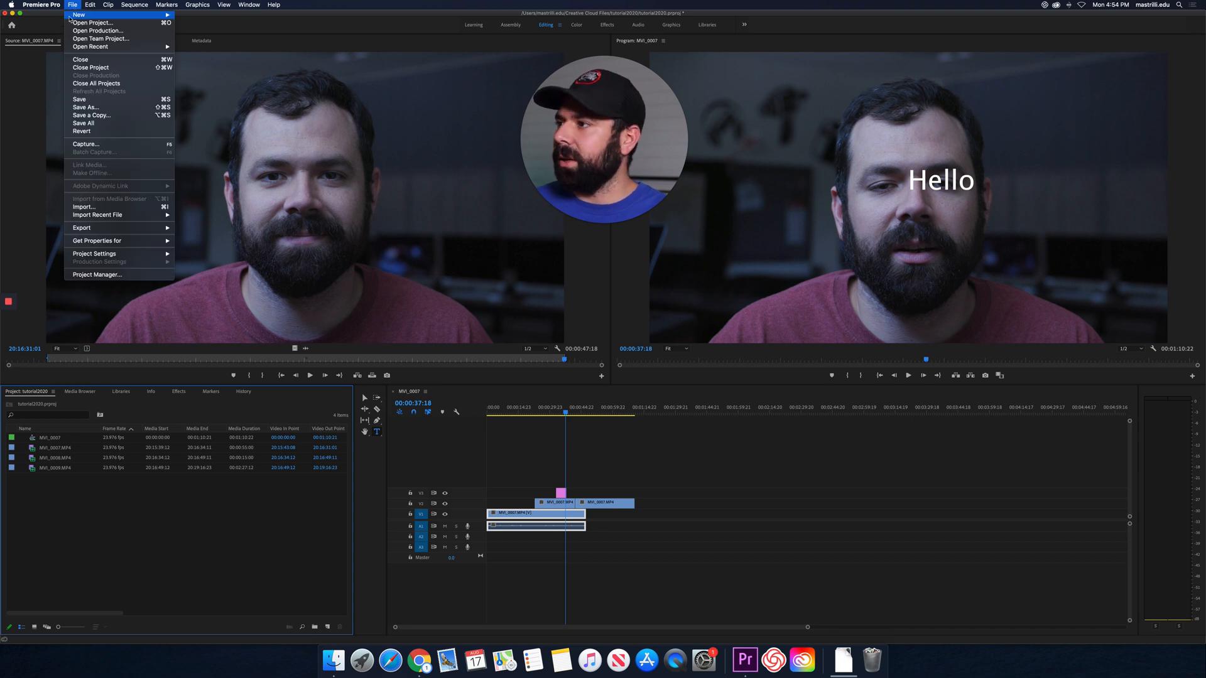
pyautogui.click(87, 108)
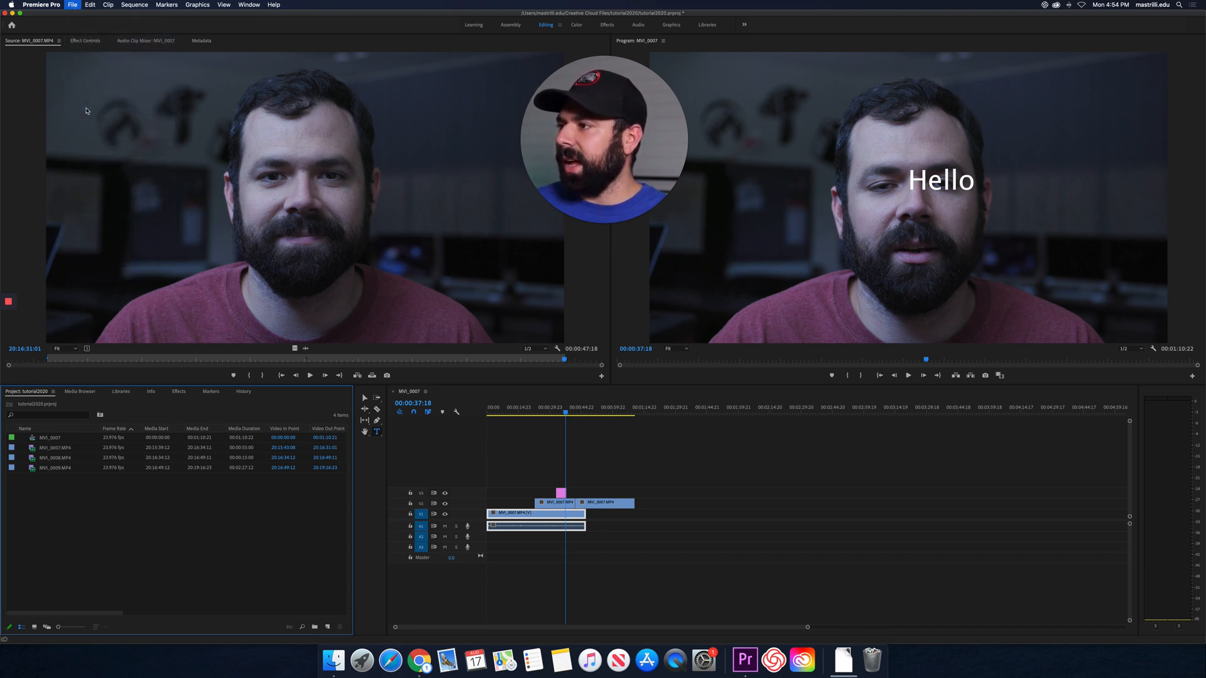
pyautogui.moveTo(719, 131); pyautogui.dragTo(1013, 100)
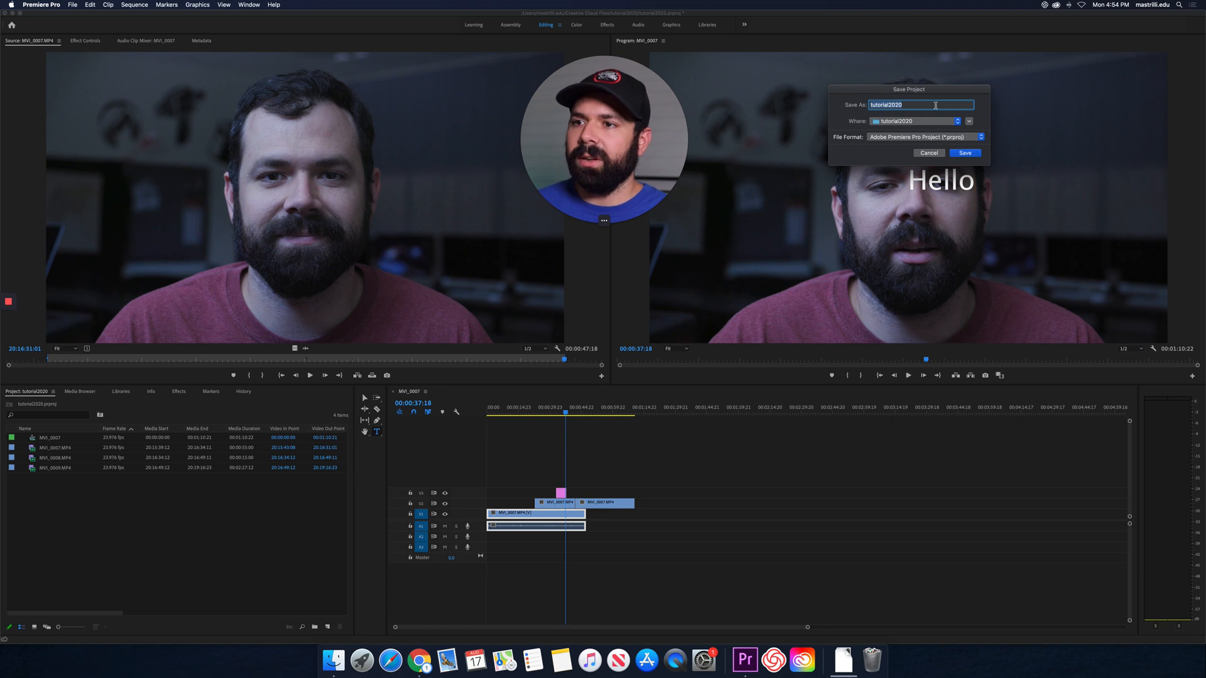
pyautogui.click(957, 122)
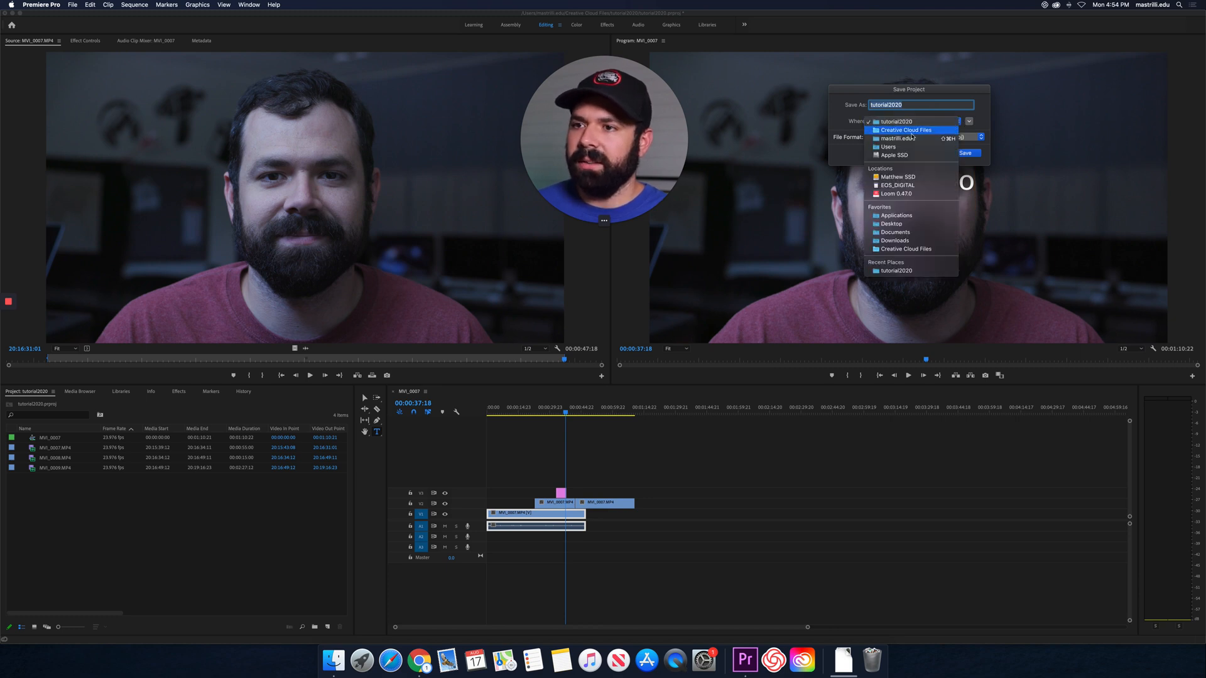
pyautogui.click(909, 130)
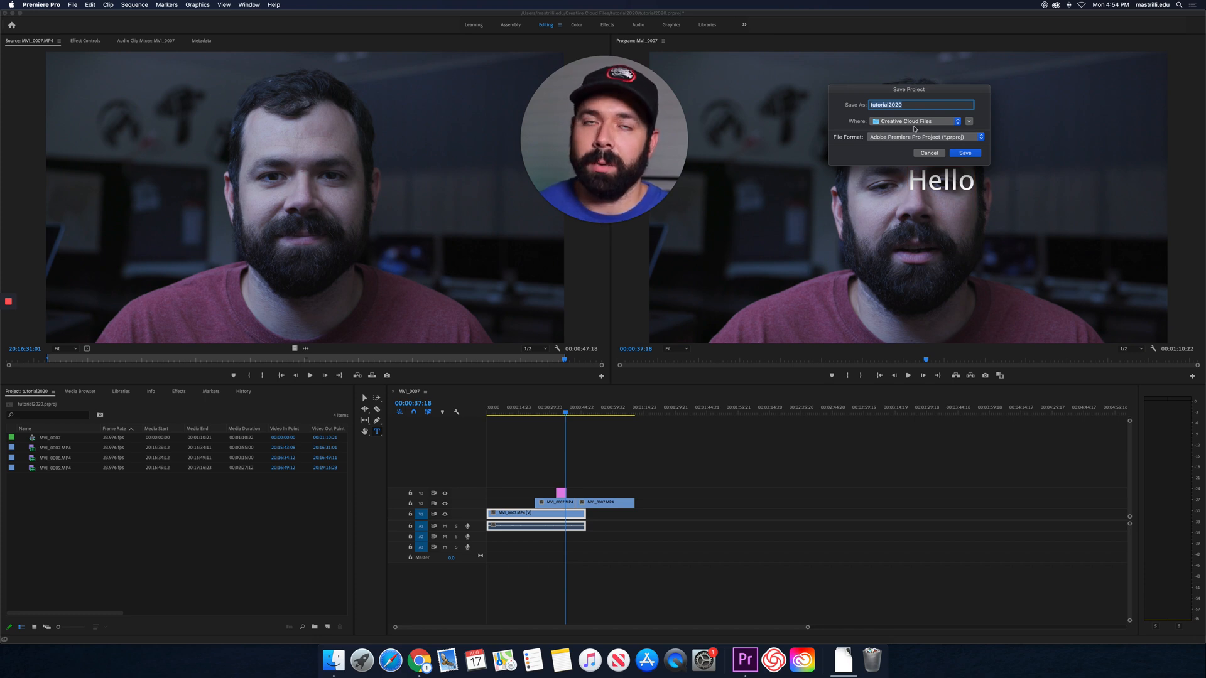
pyautogui.click(956, 121)
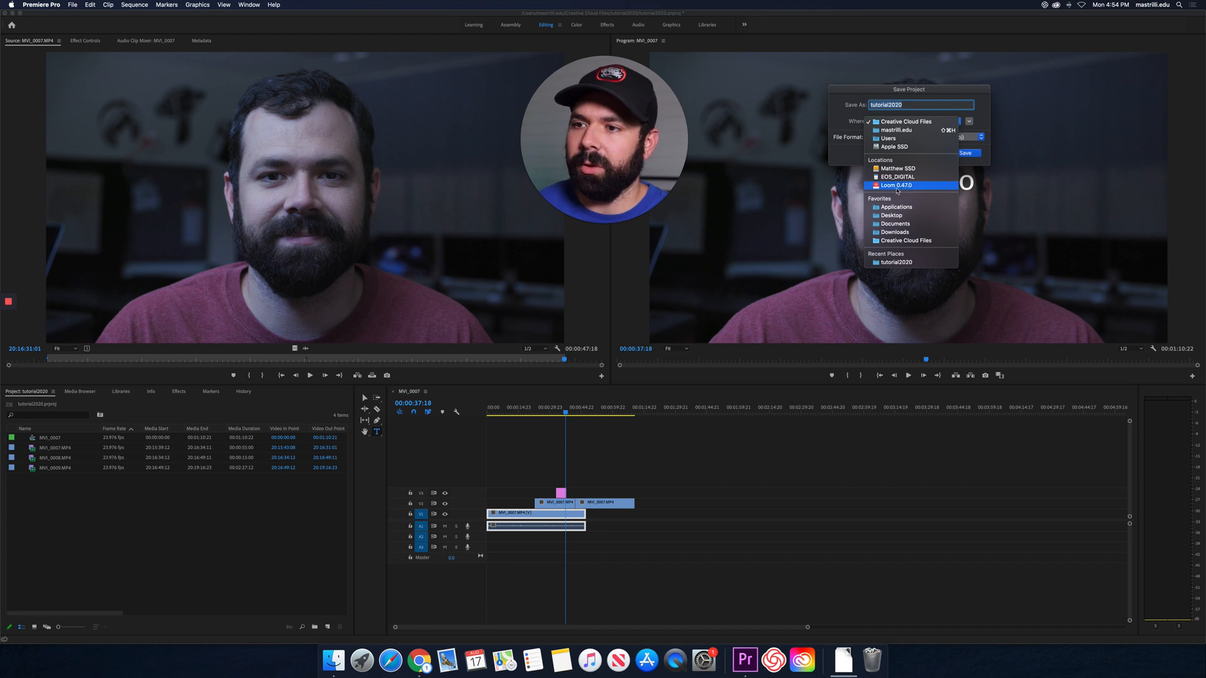
pyautogui.click(896, 262)
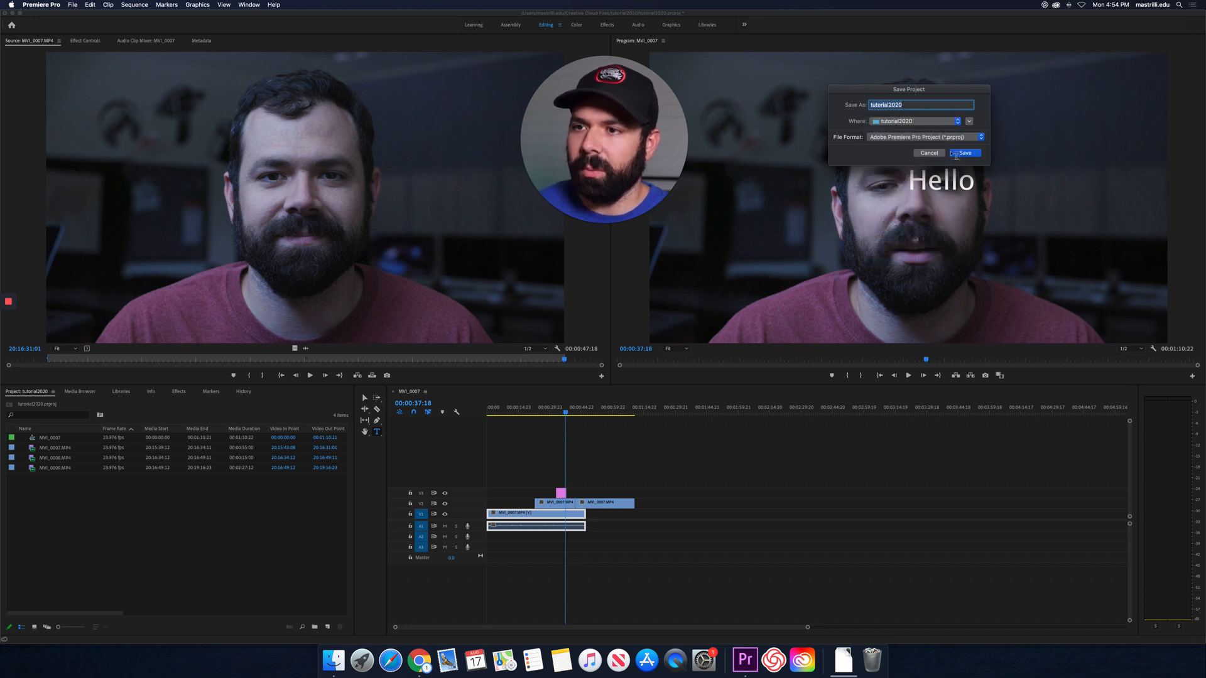
pyautogui.click(970, 121)
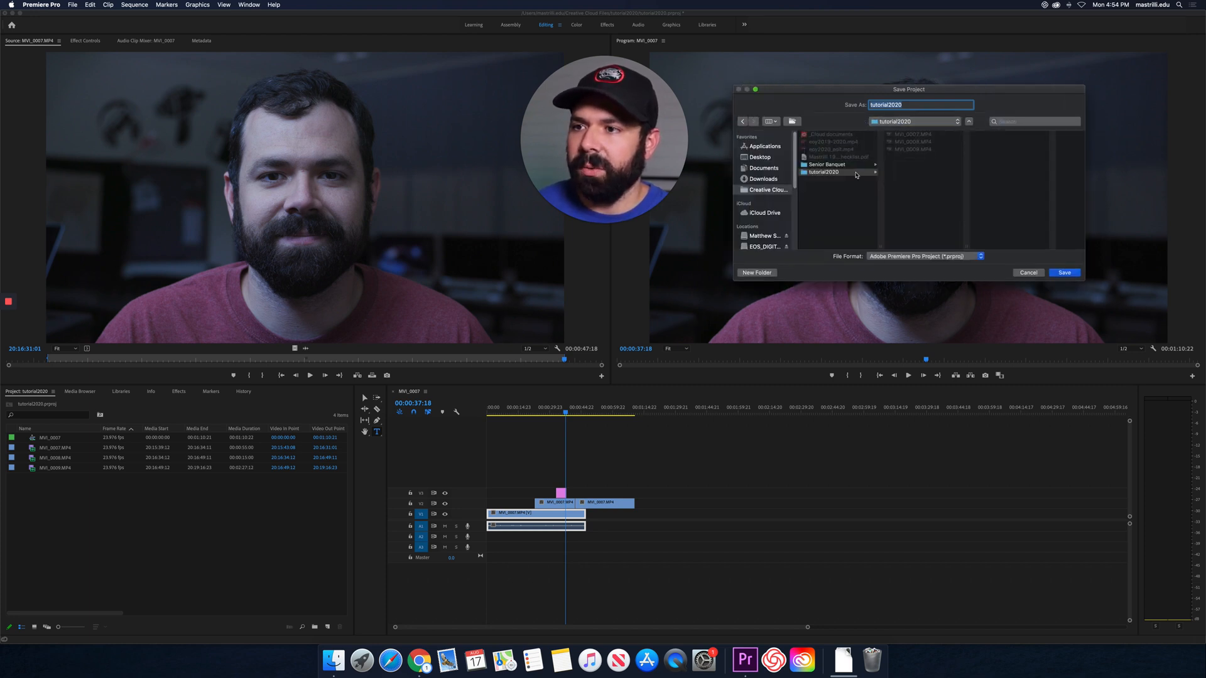
pyautogui.click(1063, 274)
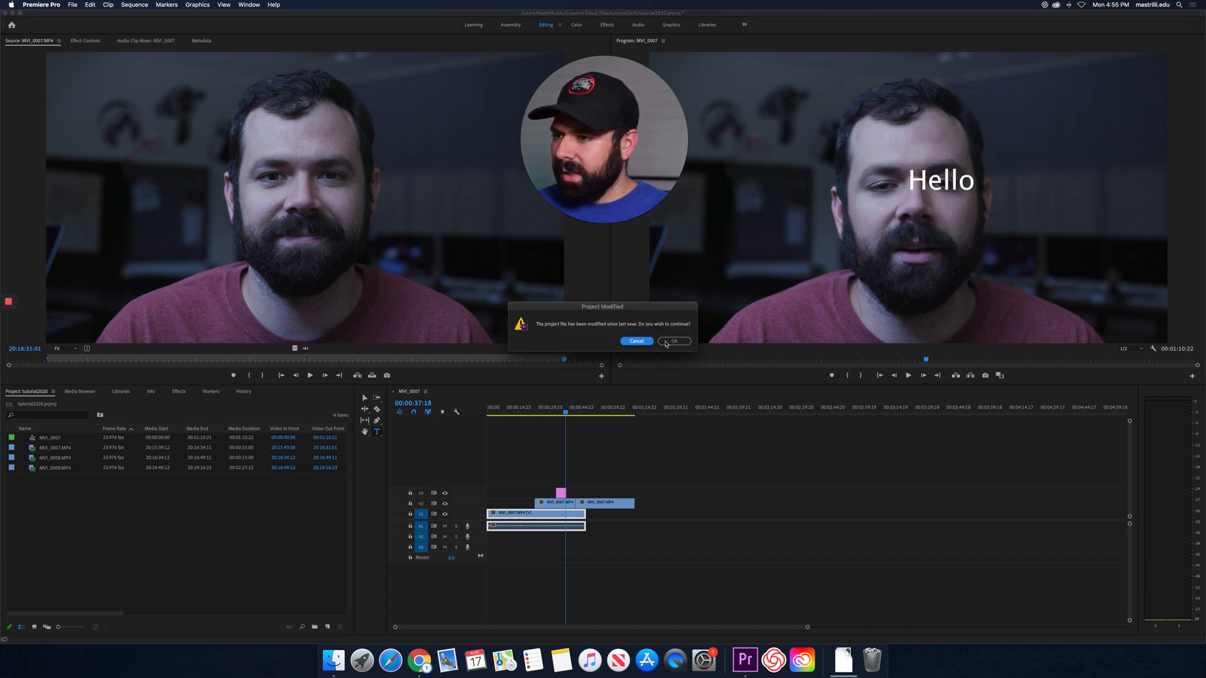
pyautogui.click(668, 343)
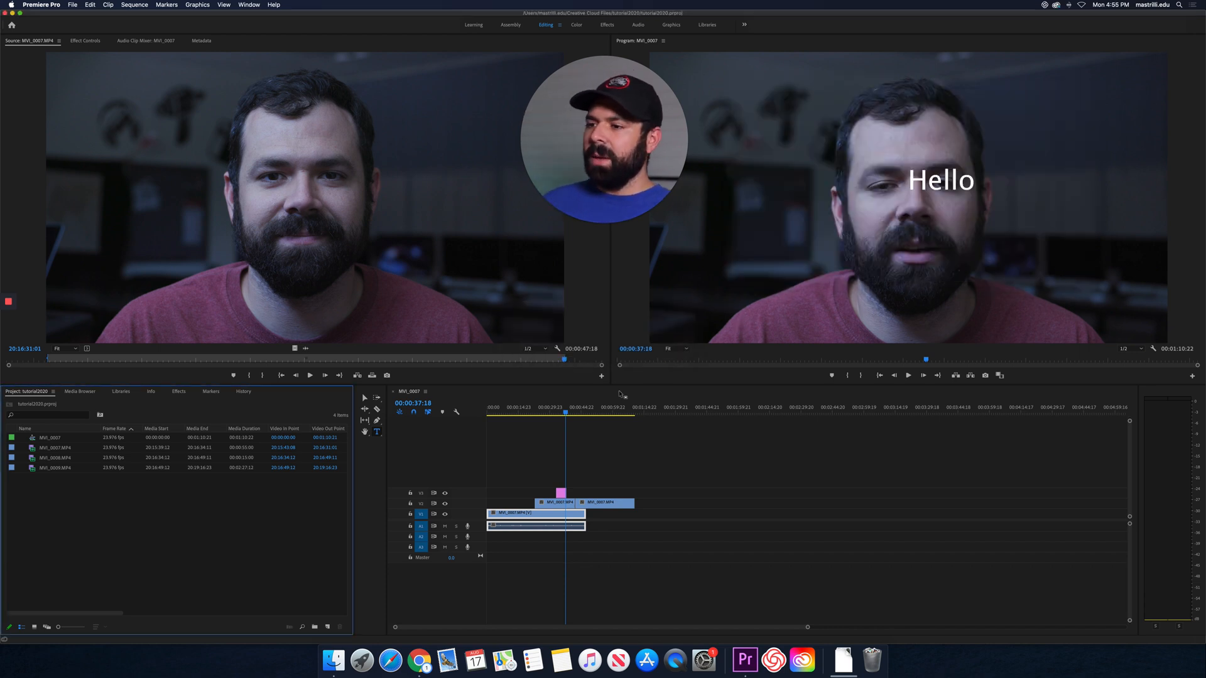
# Switch to Finder, examine the saved project file and the Adobe Premiere Pro Auto-Save folder in tutorial2020, and close the window.
pyautogui.hotkey('ctrl', 'Up')
pyautogui.click(1147, 86)
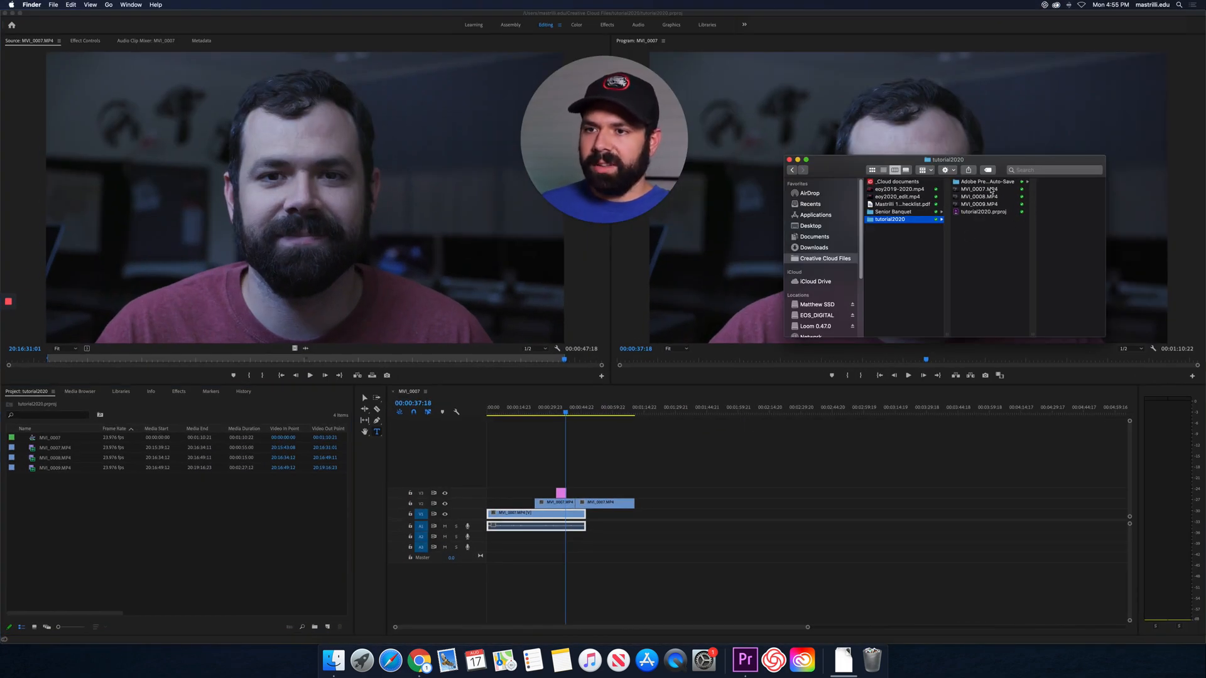
pyautogui.click(990, 183)
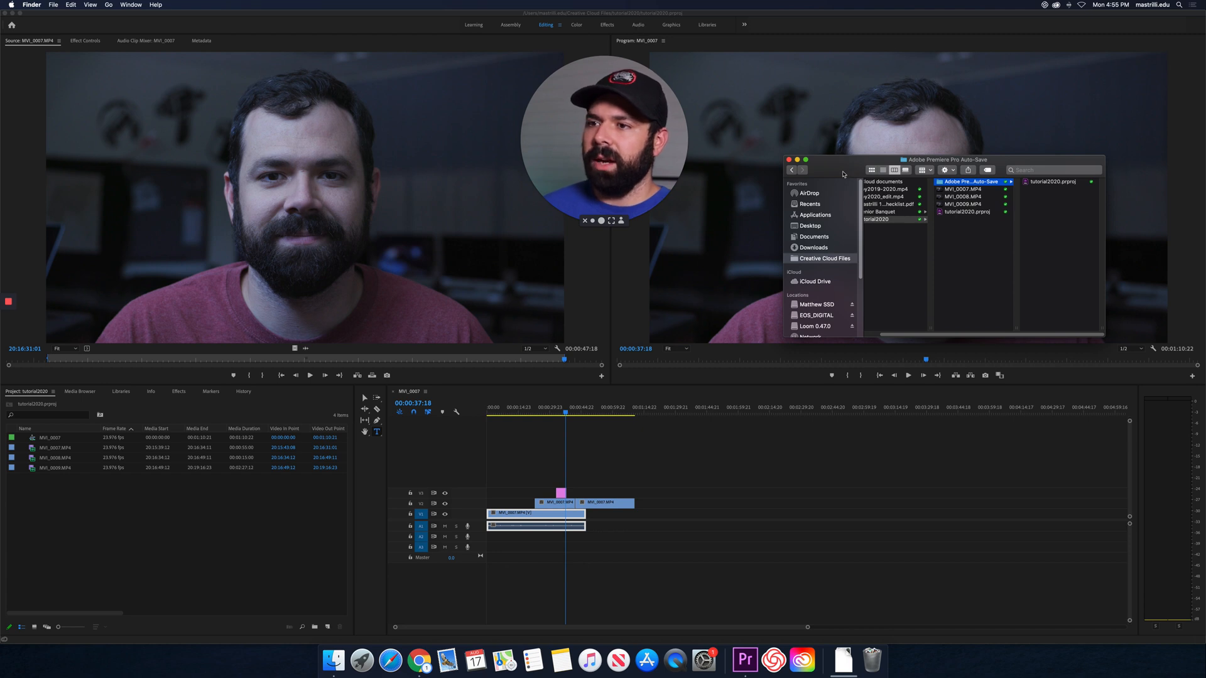
pyautogui.moveTo(844, 174); pyautogui.dragTo(863, 189)
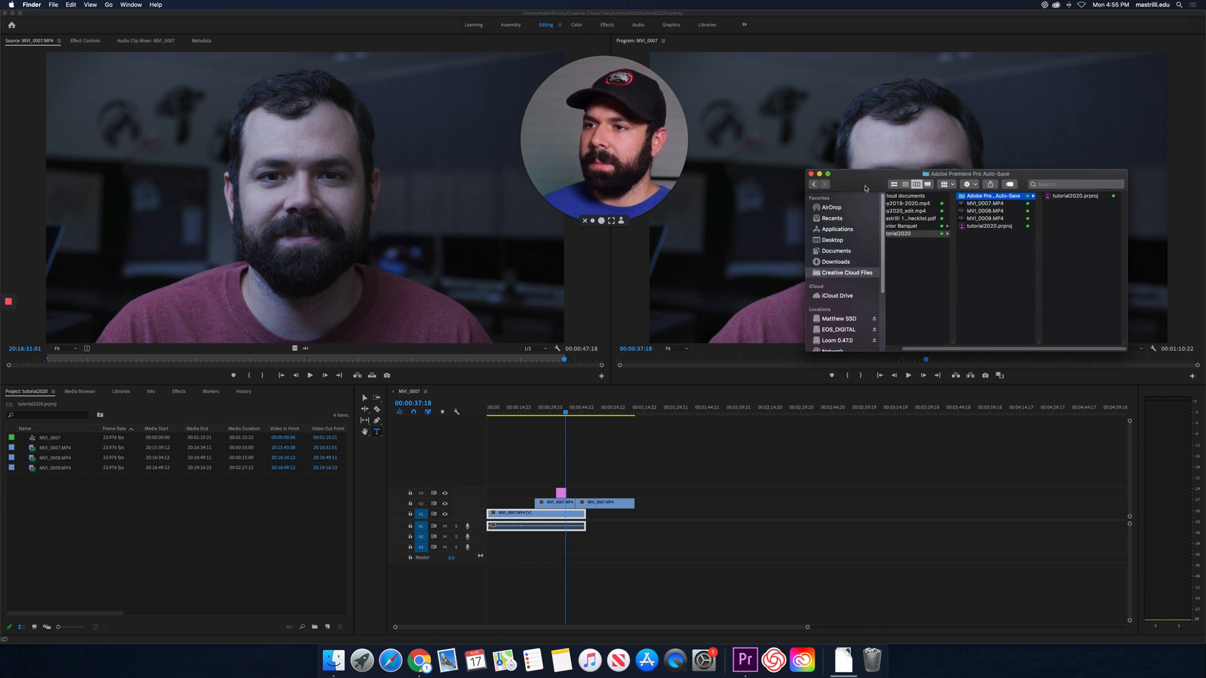
pyautogui.click(808, 174)
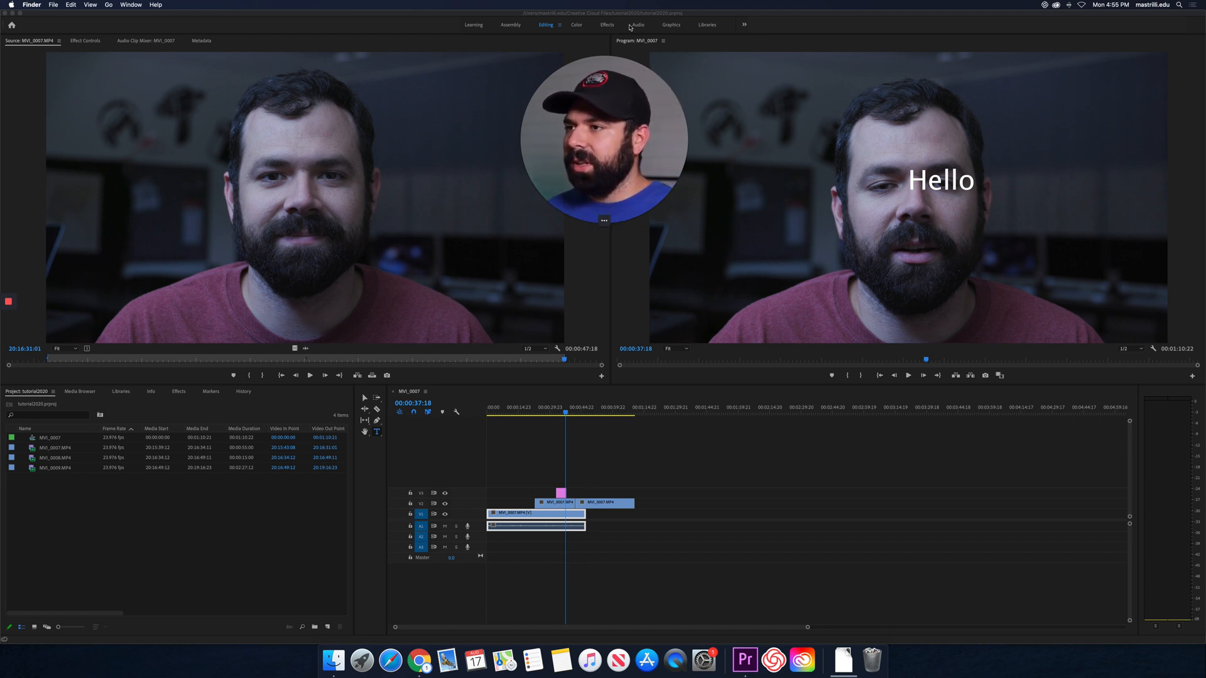
# Switch back to Premiere Pro, look through the Color, Audio and Graphics workspaces, and return to the Editing workspace.
pyautogui.click(131, 5)
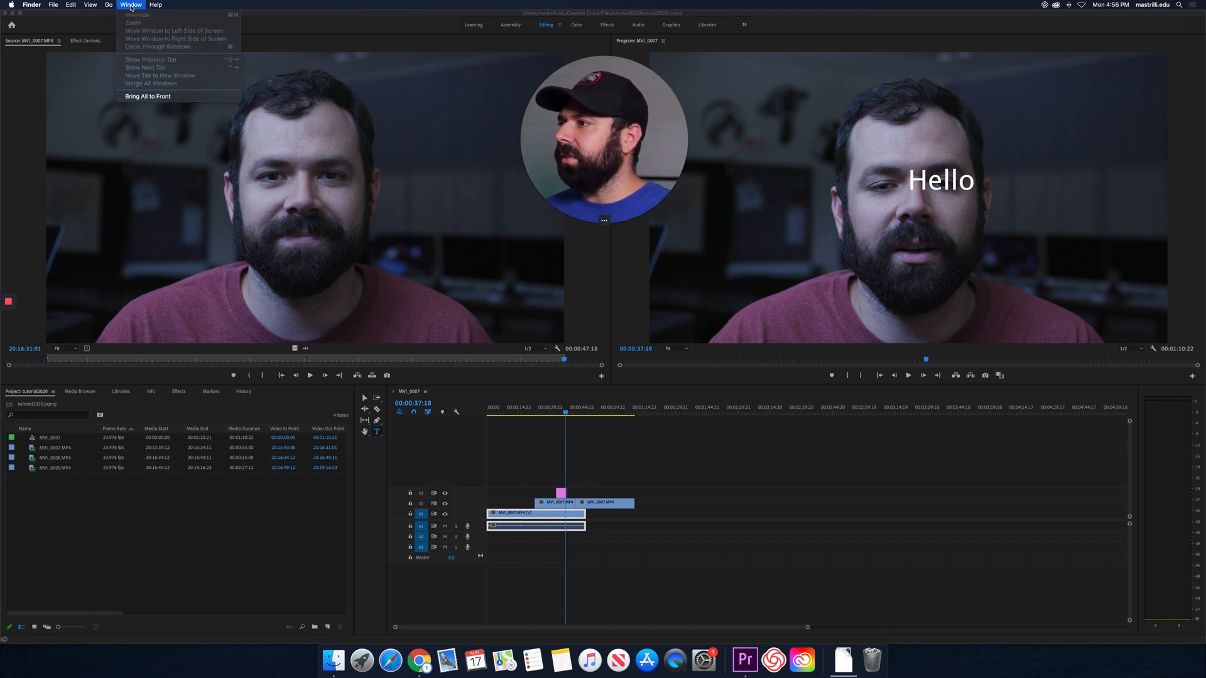
pyautogui.click(322, 170)
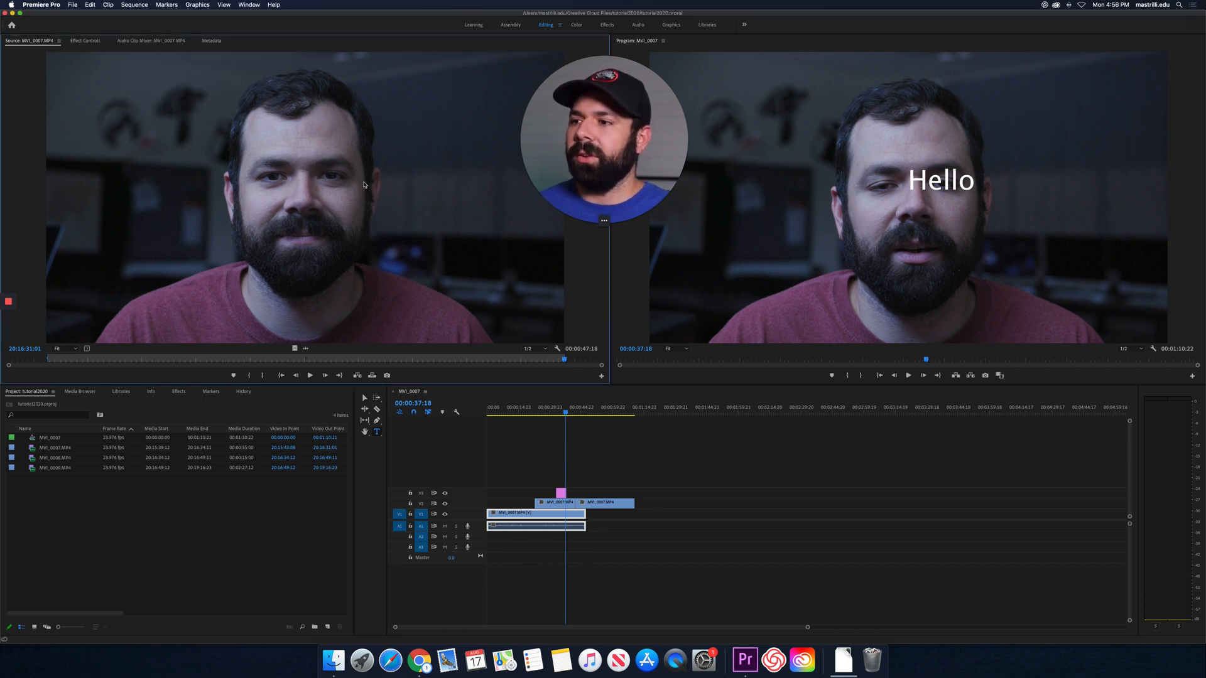
pyautogui.click(576, 26)
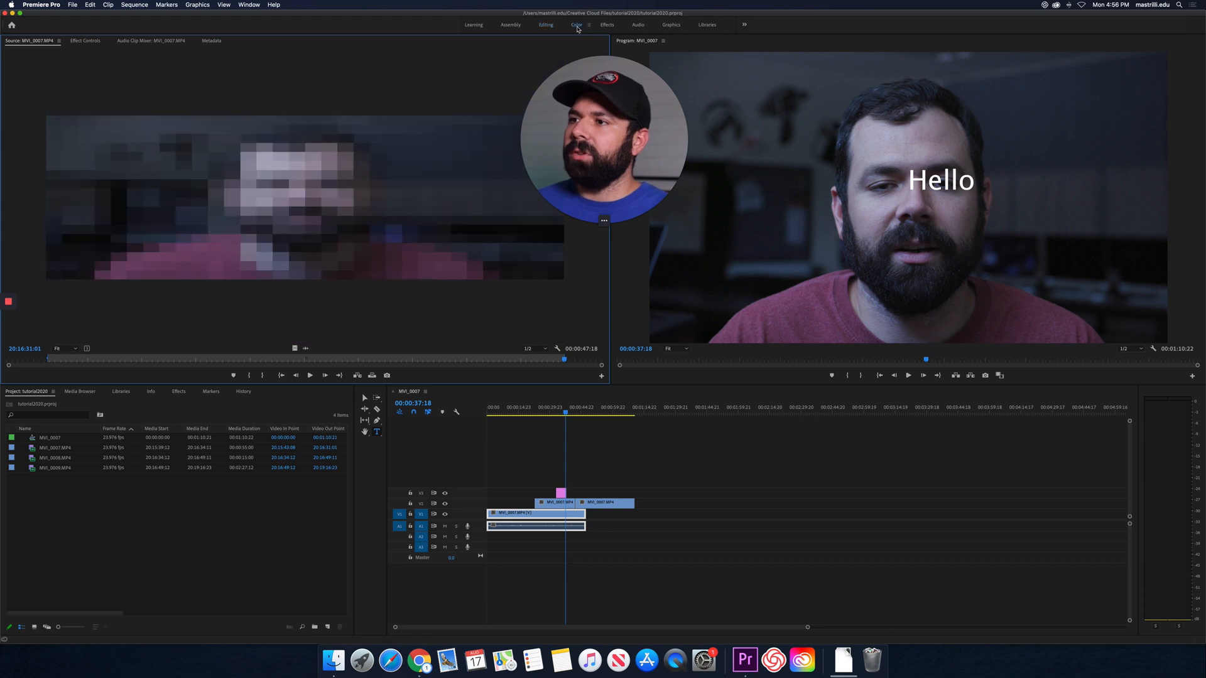
pyautogui.click(641, 25)
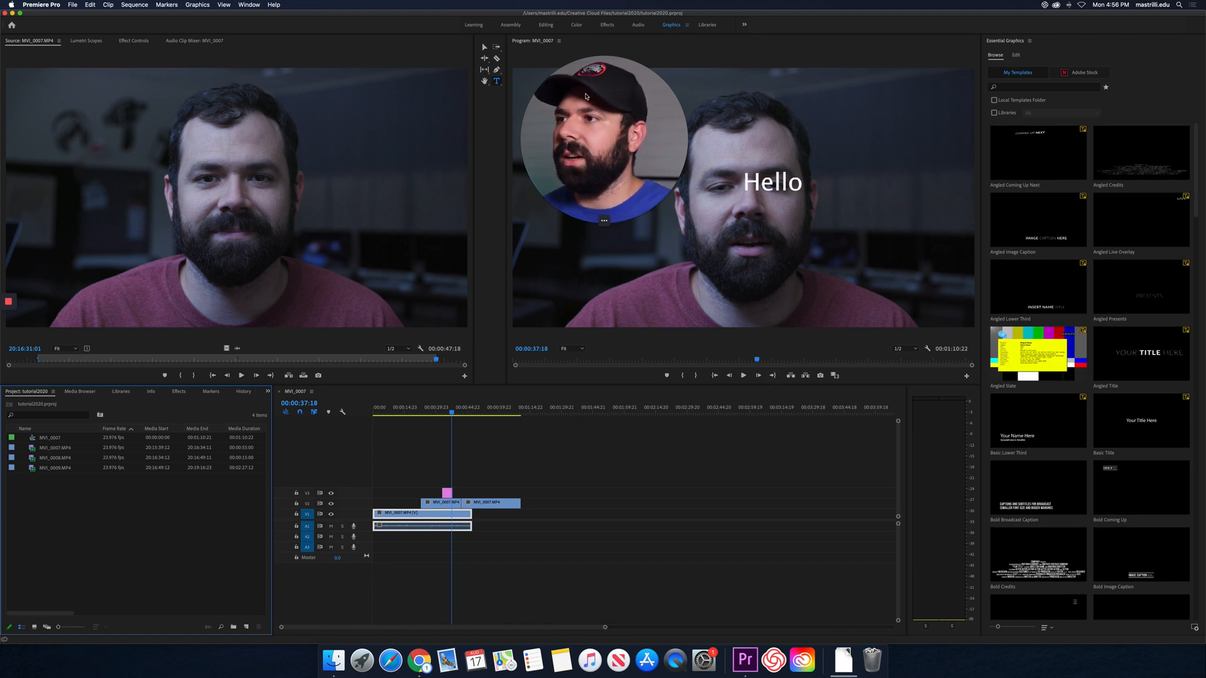
pyautogui.click(544, 26)
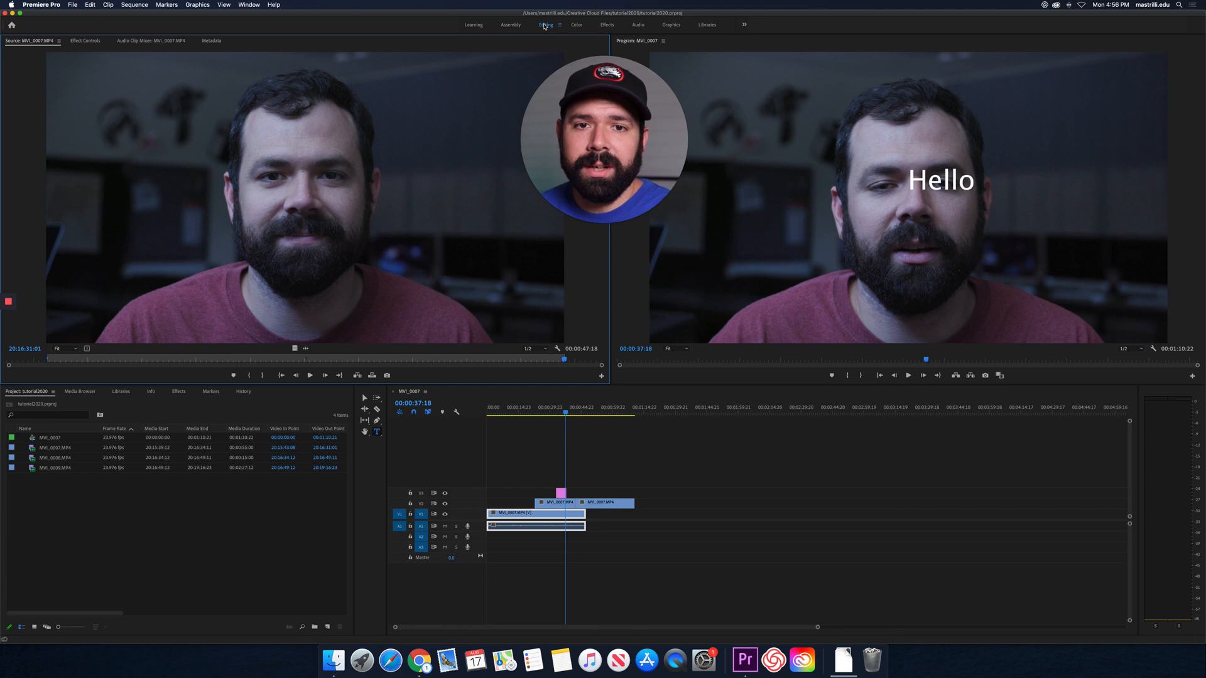